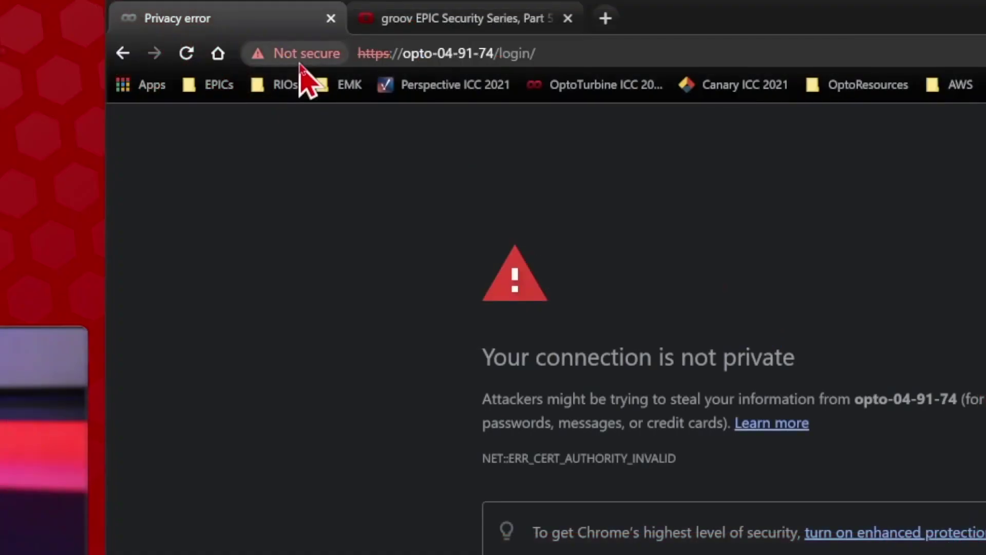
Open and review the invalid self-signed certificate for opto-04-91-74, valid 12/20/2021 to 3/24/2024.
{"action": "left_click", "coordinate": [300, 61]}
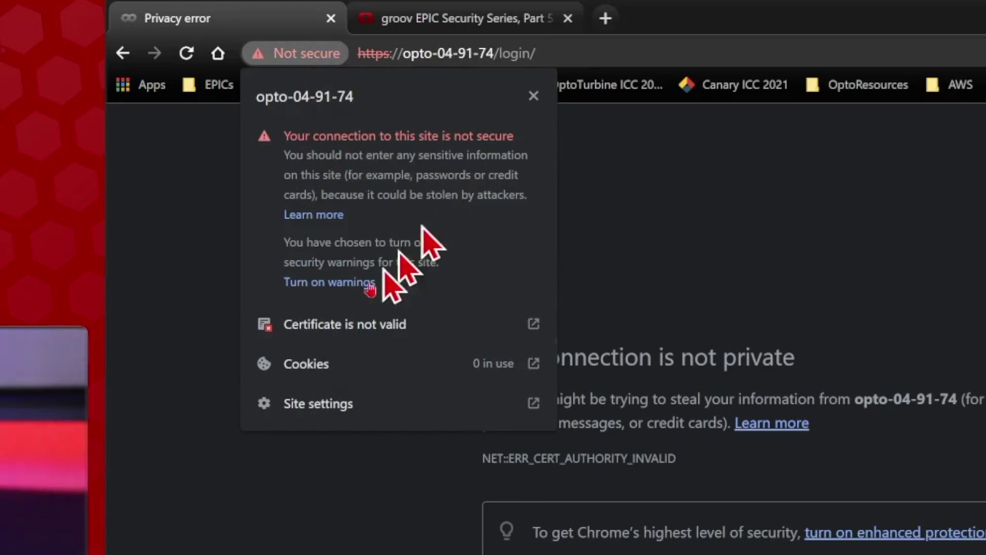
{"action": "left_click", "coordinate": [429, 332]}
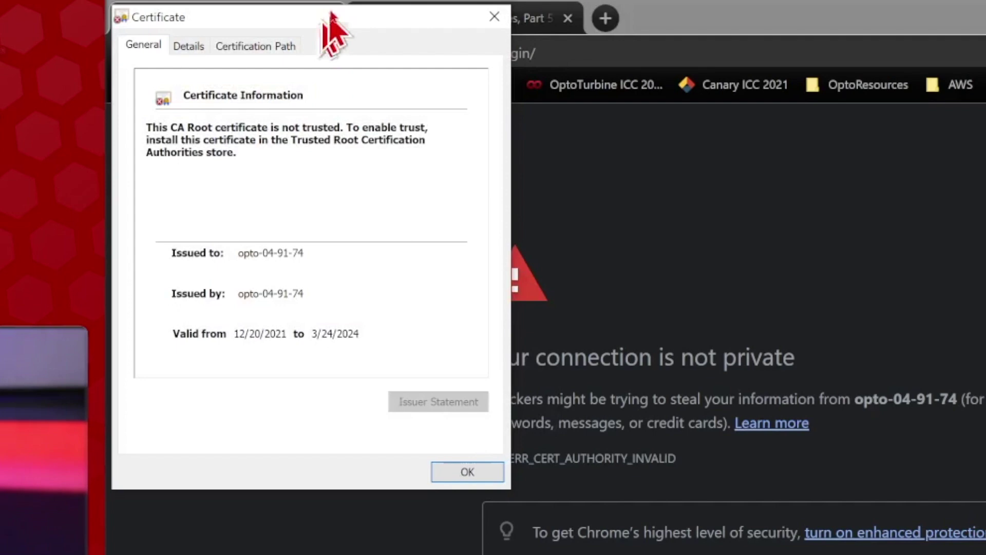
{"action": "left_click_drag", "start_coordinate": [337, 73], "coordinate": [336, 84]}
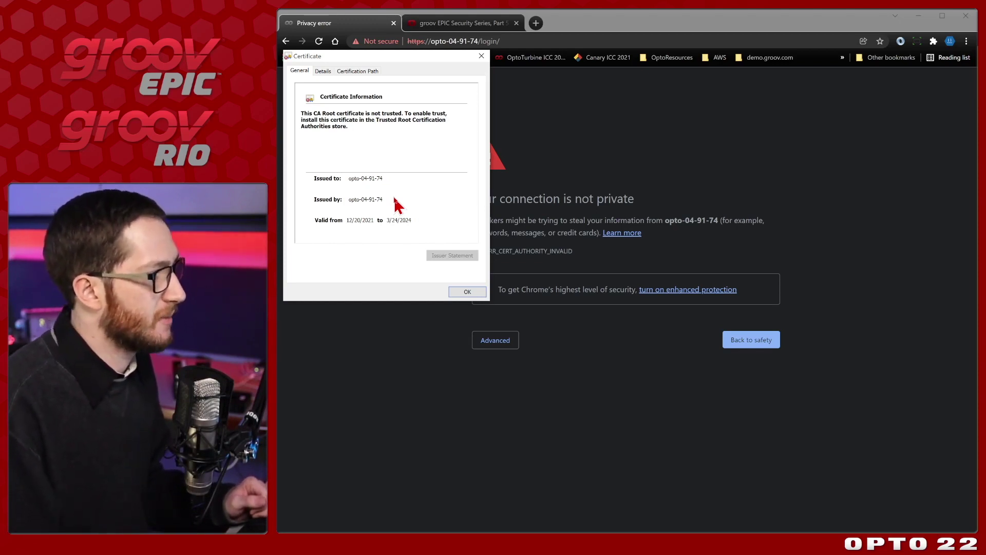
Close the device certificate, then open blog.opto22.com's valid Cloudflare Inc ECC CA-3 certificate on the OptoBlog tab.
{"action": "left_click", "coordinate": [484, 296]}
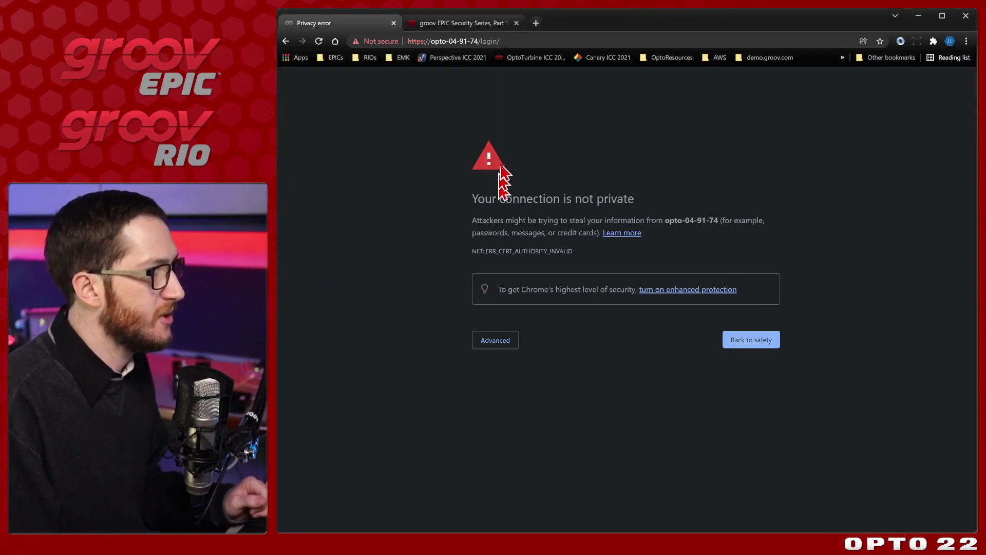
{"action": "left_click", "coordinate": [481, 27]}
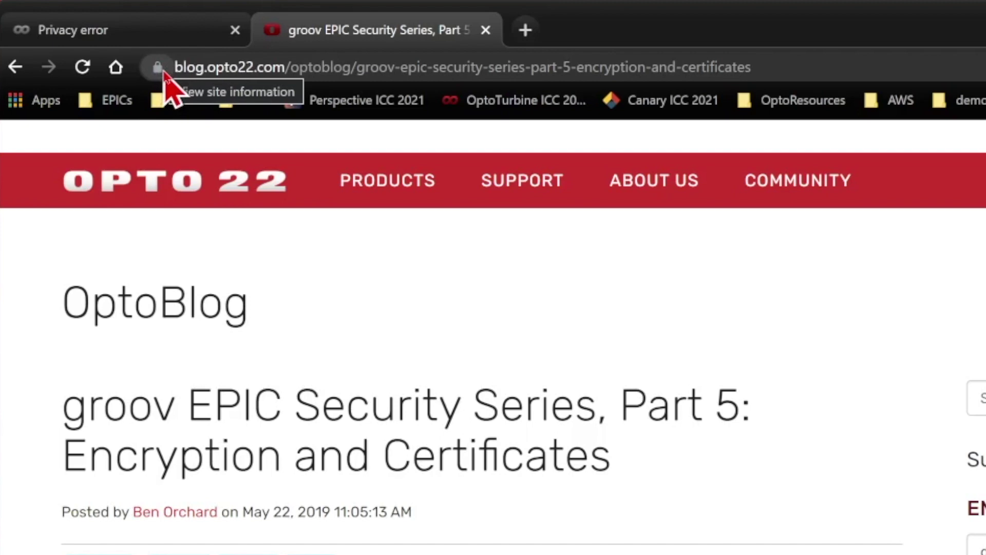
{"action": "left_click", "coordinate": [159, 69]}
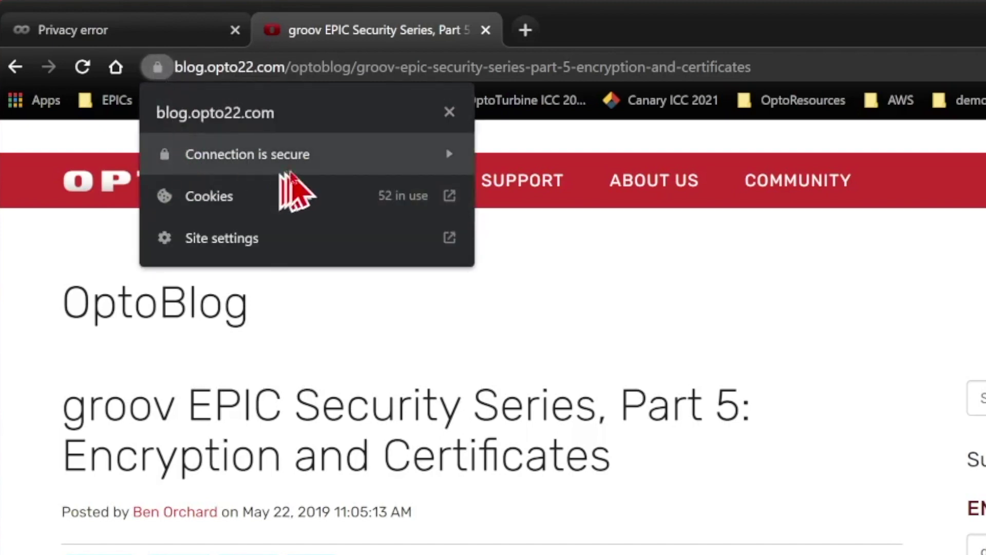
{"action": "left_click", "coordinate": [307, 174]}
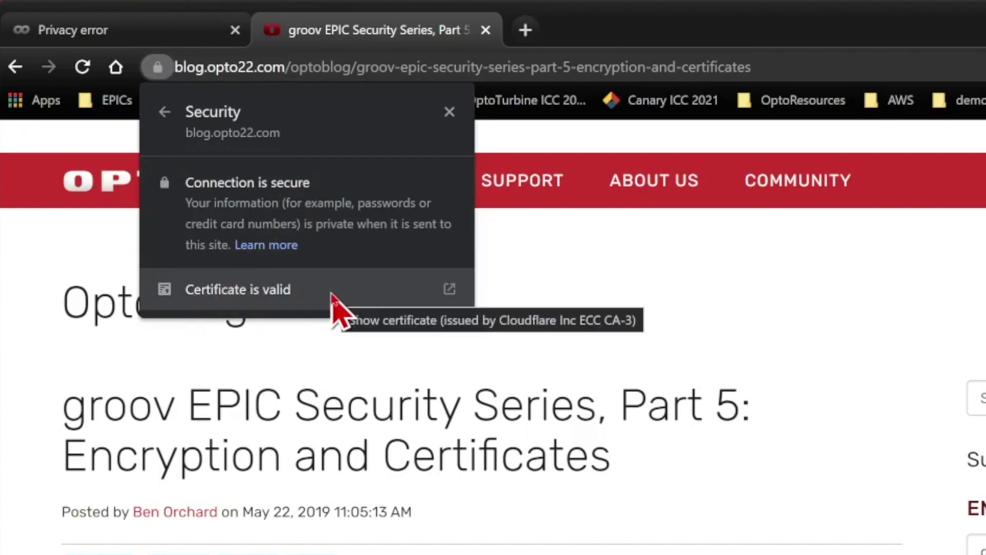
{"action": "left_click", "coordinate": [332, 295]}
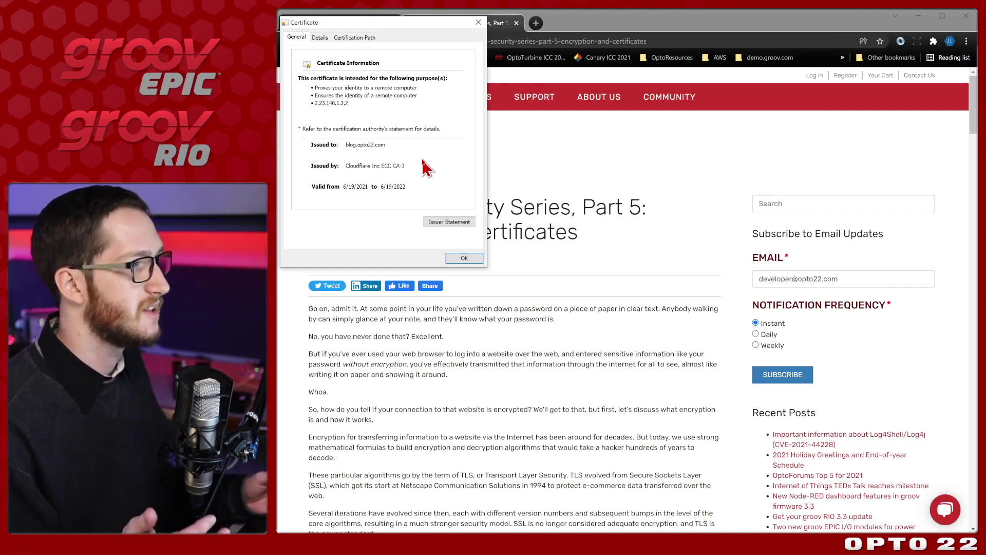
Close the blog certificate and open the article's TLS handshake diagram sslhandshake_Color-1.jpg in a new tab.
{"action": "left_click", "coordinate": [479, 258]}
{"action": "scroll", "coordinate": [562, 236], "scroll_direction": "down", "scroll_amount": 4}
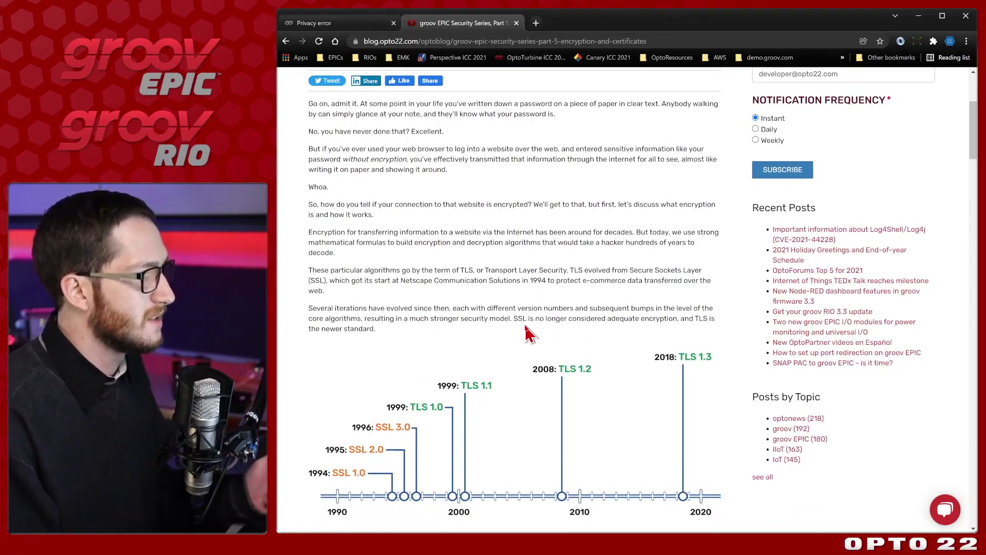
{"action": "scroll", "coordinate": [529, 334], "scroll_direction": "down", "scroll_amount": 5}
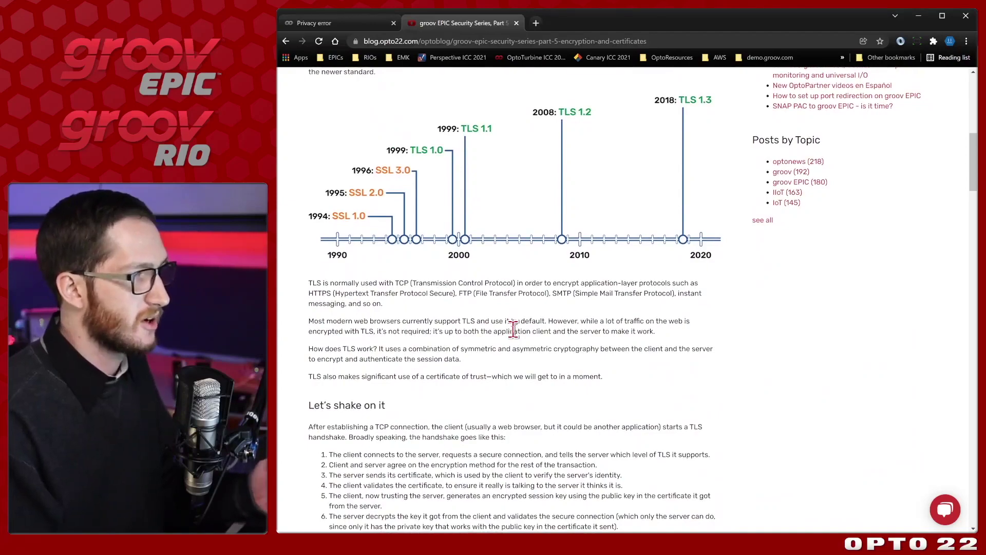
{"action": "scroll", "coordinate": [514, 328], "scroll_direction": "down", "scroll_amount": 5}
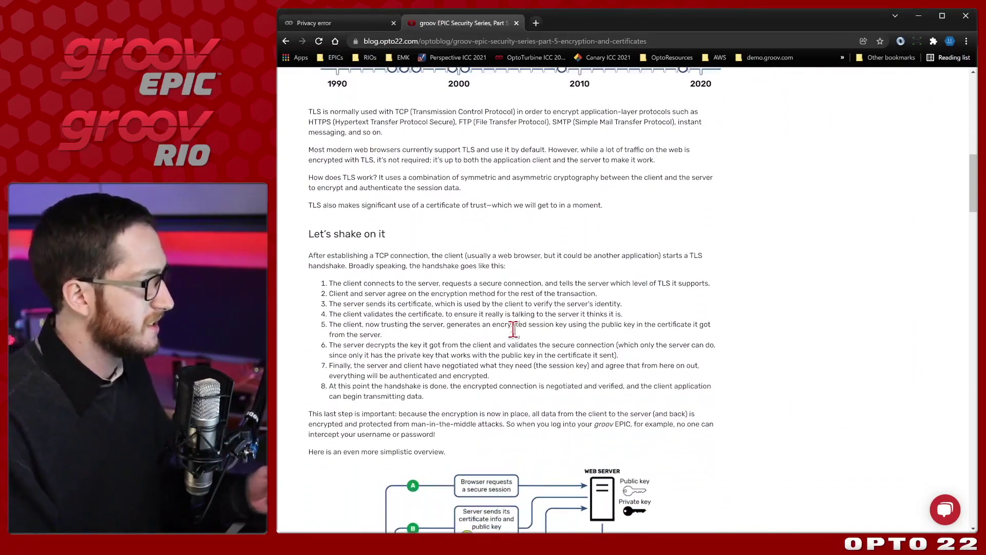
{"action": "scroll", "coordinate": [514, 329], "scroll_direction": "down", "scroll_amount": 4}
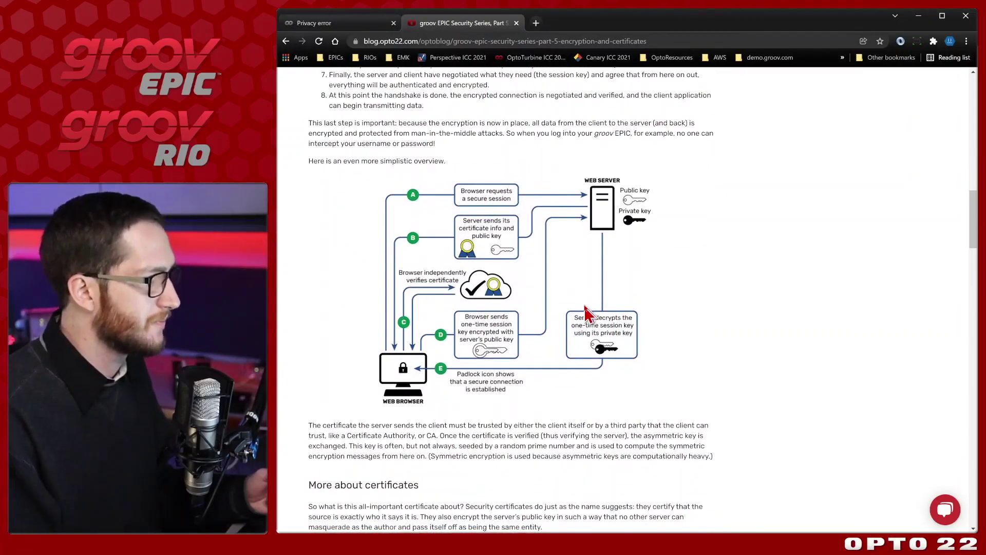
{"action": "right_click", "coordinate": [575, 262]}
{"action": "left_click", "coordinate": [595, 268]}
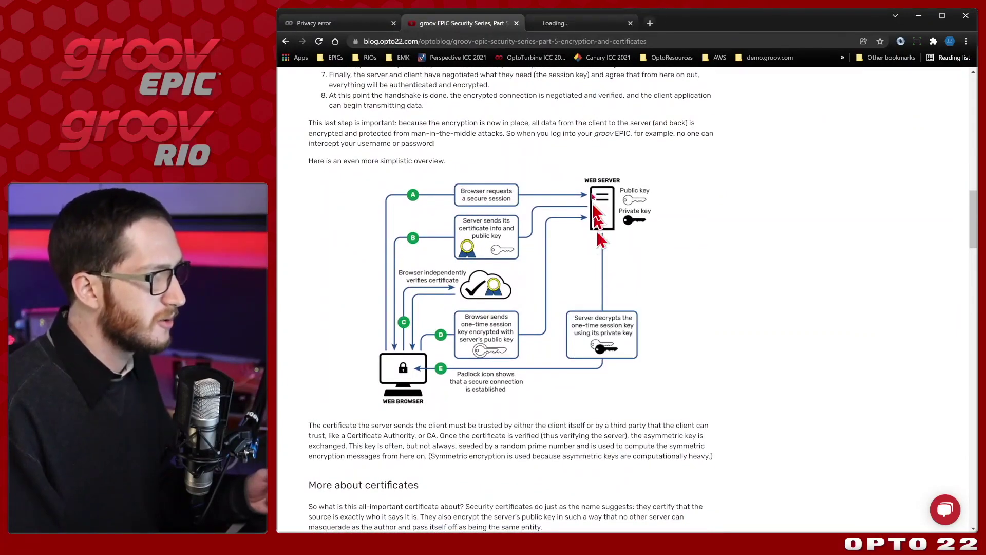
View the full TLS handshake diagram, steps A through E, in the image tab.
{"action": "left_click", "coordinate": [588, 28]}
{"action": "scroll", "coordinate": [689, 143], "scroll_direction": "up", "scroll_amount": 3}
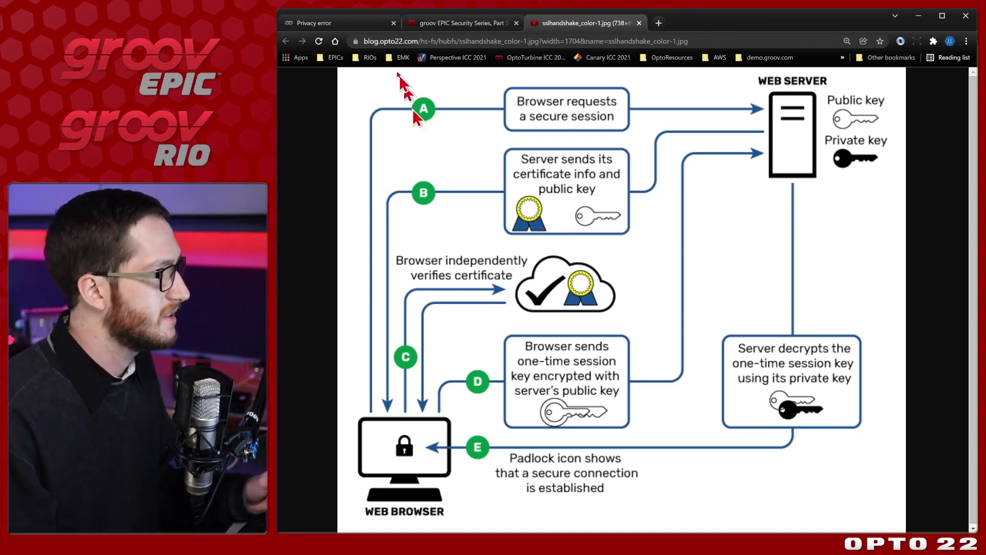
Return to the privacy-error page and proceed to opto-04-91-74 (unsafe) past the certificate warning.
{"action": "left_click", "coordinate": [347, 23]}
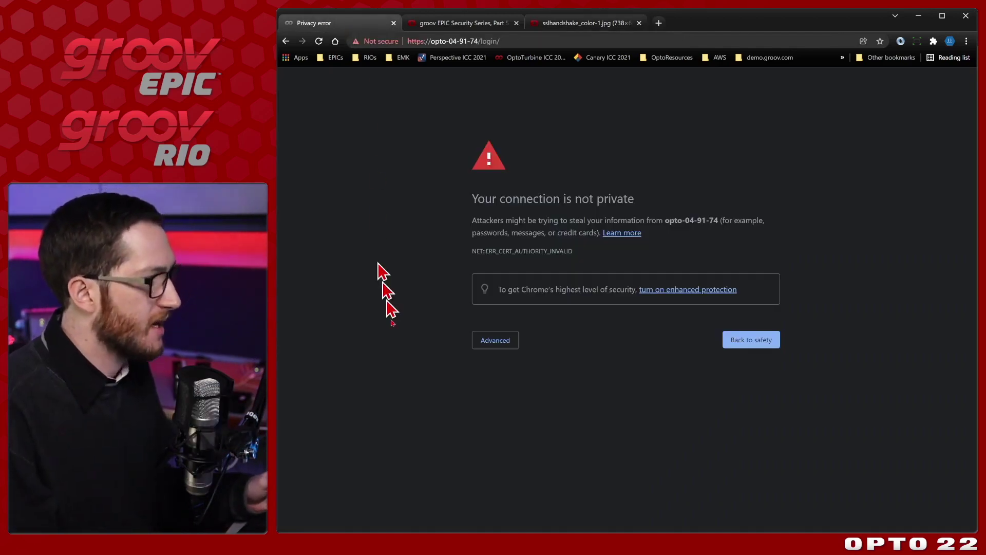
{"action": "left_click", "coordinate": [512, 342]}
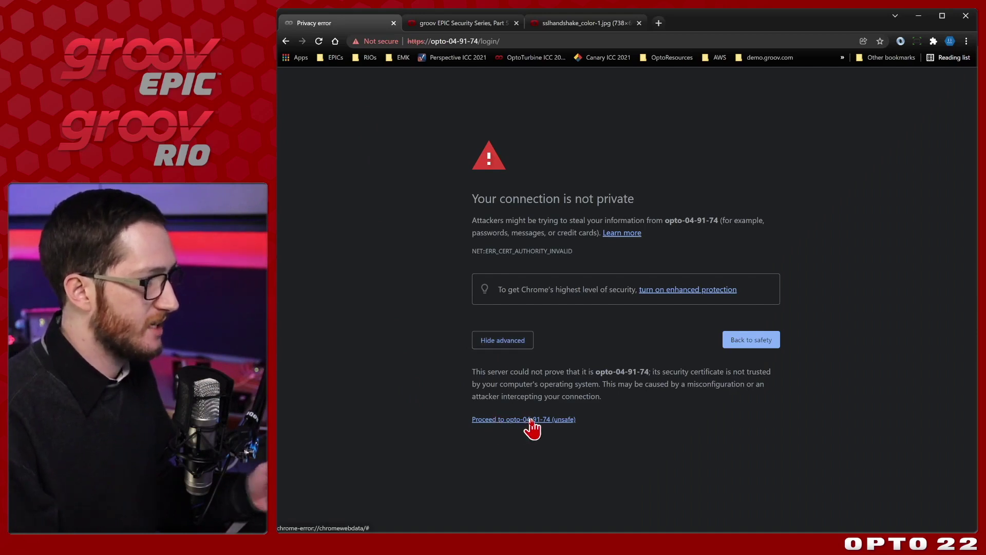
{"action": "left_click", "coordinate": [558, 420]}
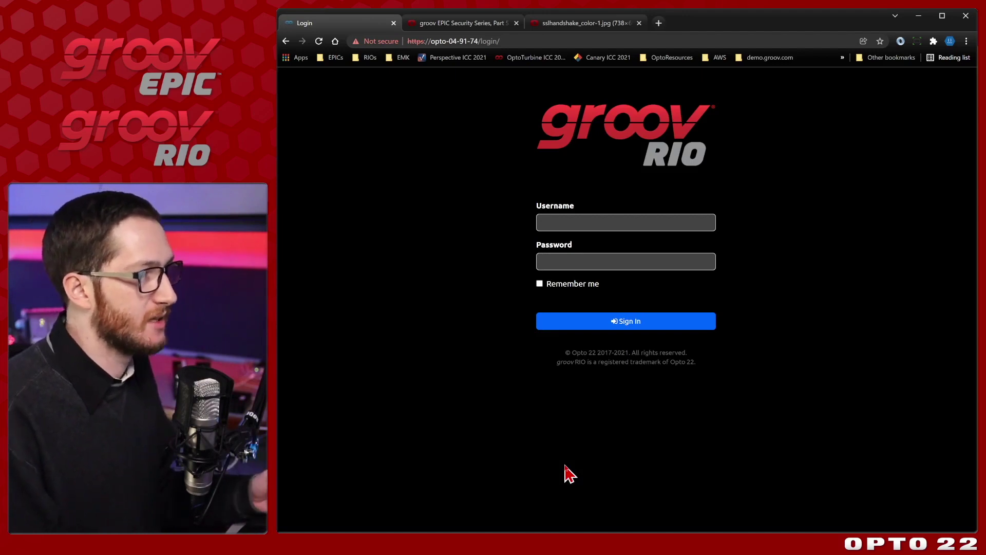
Sign in to the groov RIO opto-04-91-74 with the device username and password.
{"action": "left_click", "coordinate": [662, 220]}
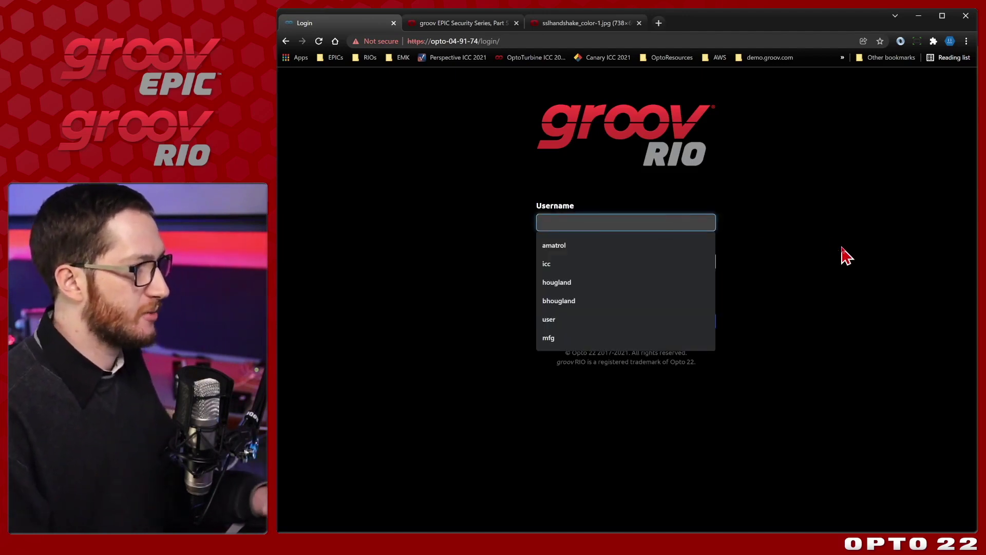
{"action": "type", "text": "opto"}
{"action": "key", "text": "Tab"}
{"action": "type", "text": "o"}
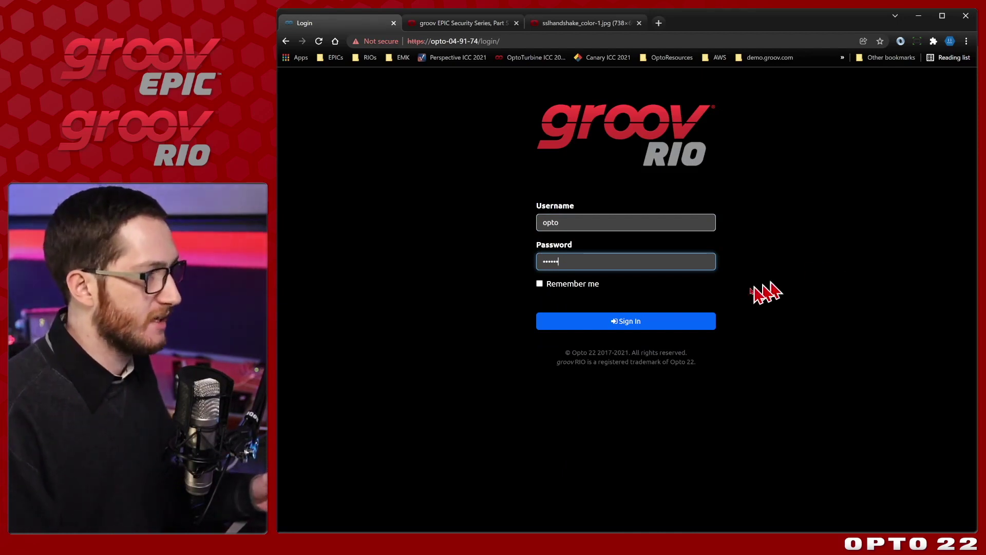
{"action": "left_click", "coordinate": [691, 324]}
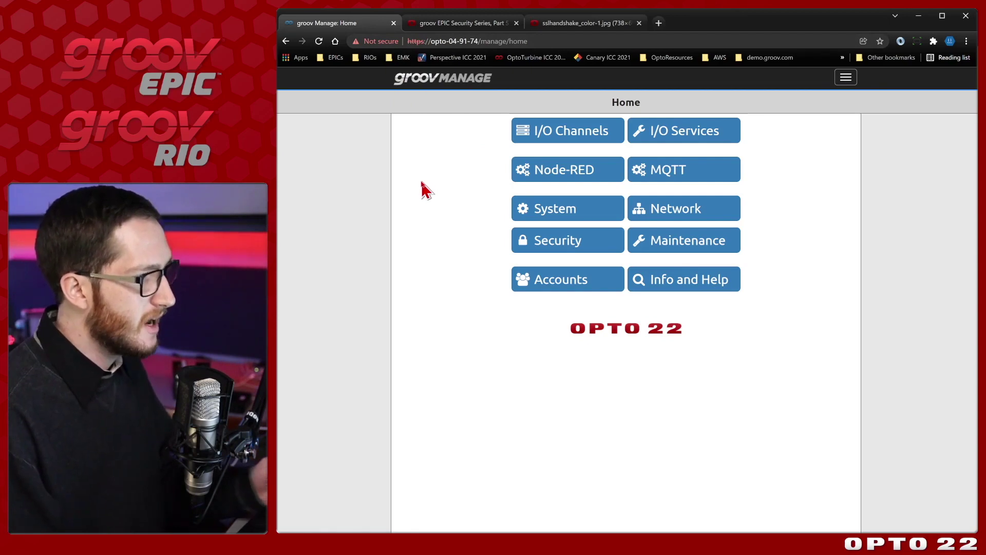
Open Security > Server SSL and expand the decoded certificate text.
{"action": "left_click", "coordinate": [611, 244]}
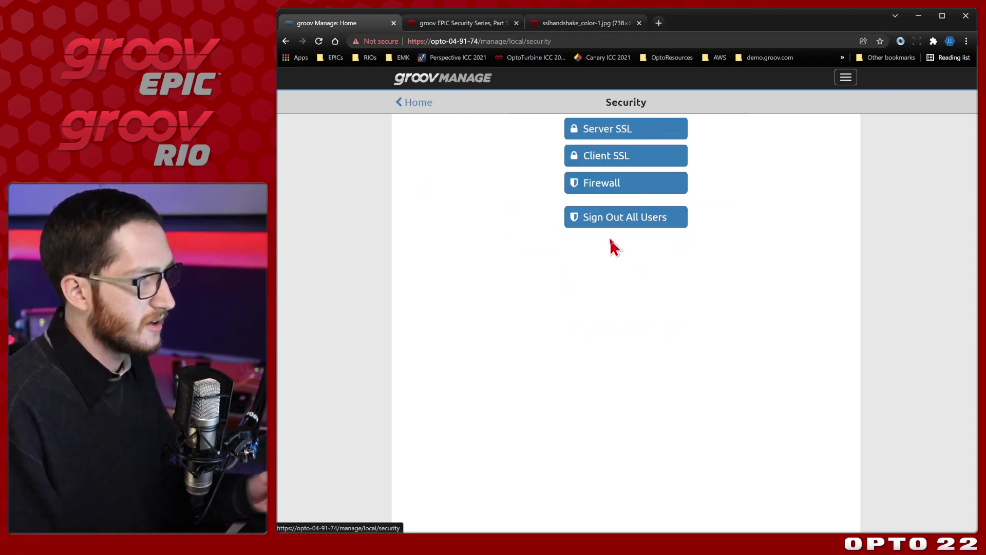
{"action": "left_click", "coordinate": [664, 133]}
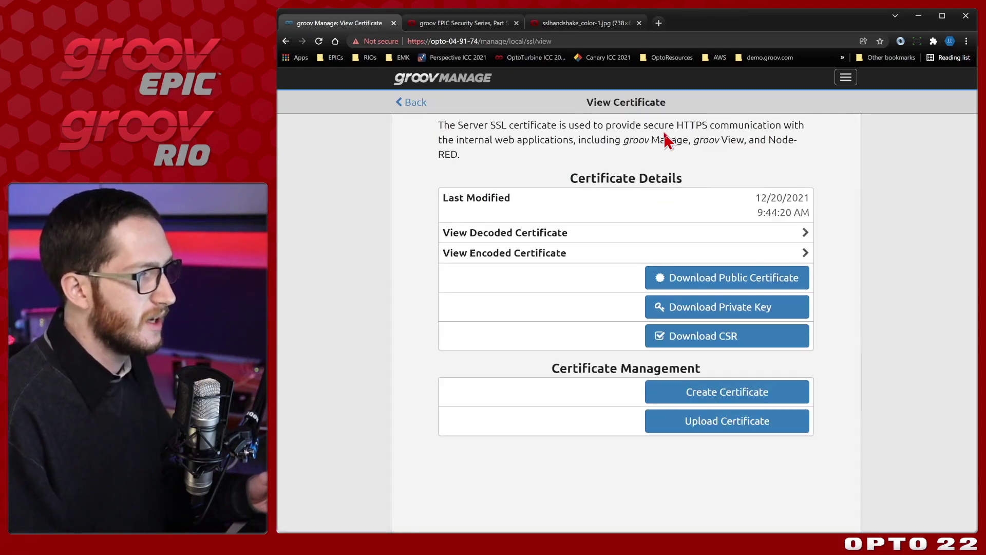
{"action": "left_click", "coordinate": [562, 236]}
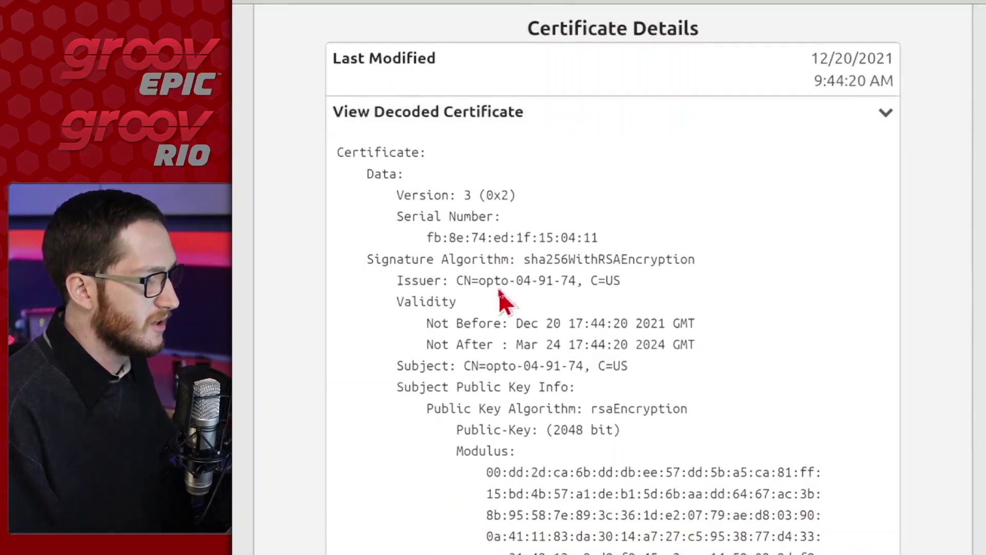
Highlight the issuer and subject names, both CN=opto-04-91-74, then clear the highlight.
{"action": "left_click_drag", "start_coordinate": [480, 278], "coordinate": [581, 282]}
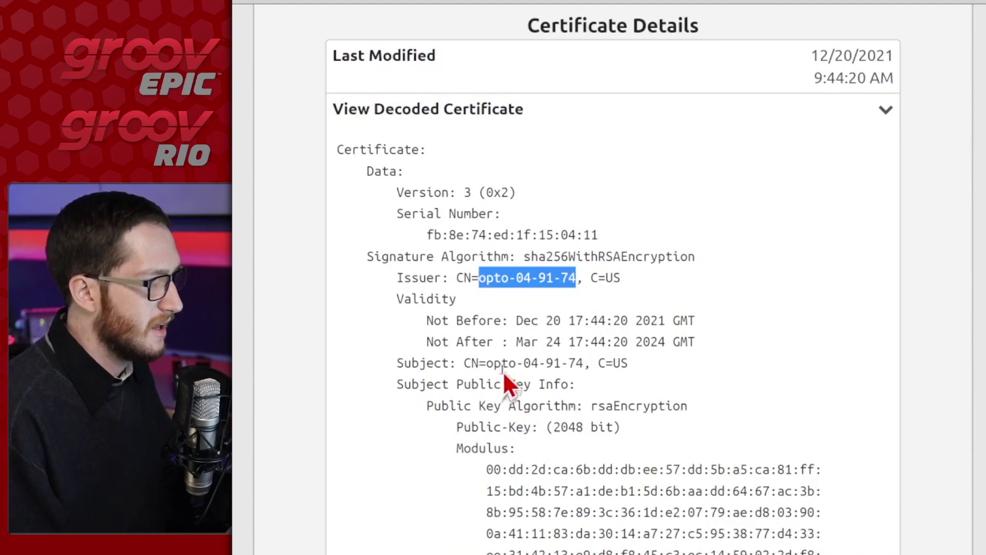
{"action": "left_click_drag", "start_coordinate": [492, 364], "coordinate": [580, 364]}
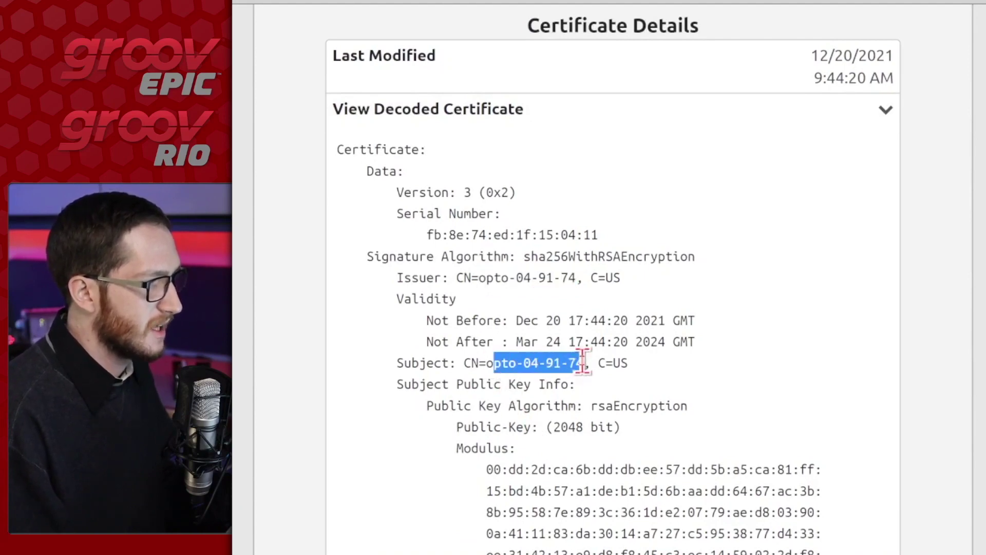
{"action": "left_click", "coordinate": [585, 363]}
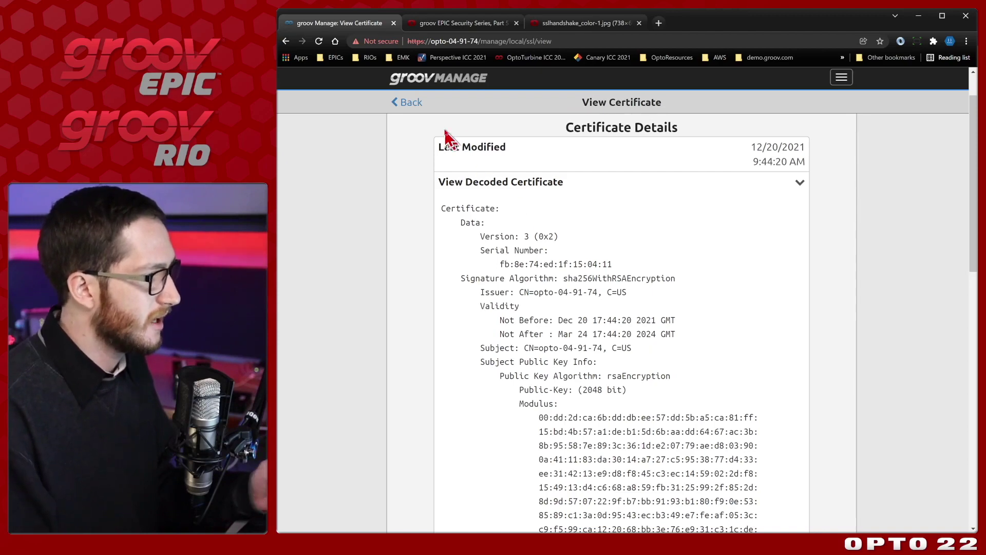
Go back to Security and reopen Server SSL with its download, create and upload options.
{"action": "left_click", "coordinate": [414, 104]}
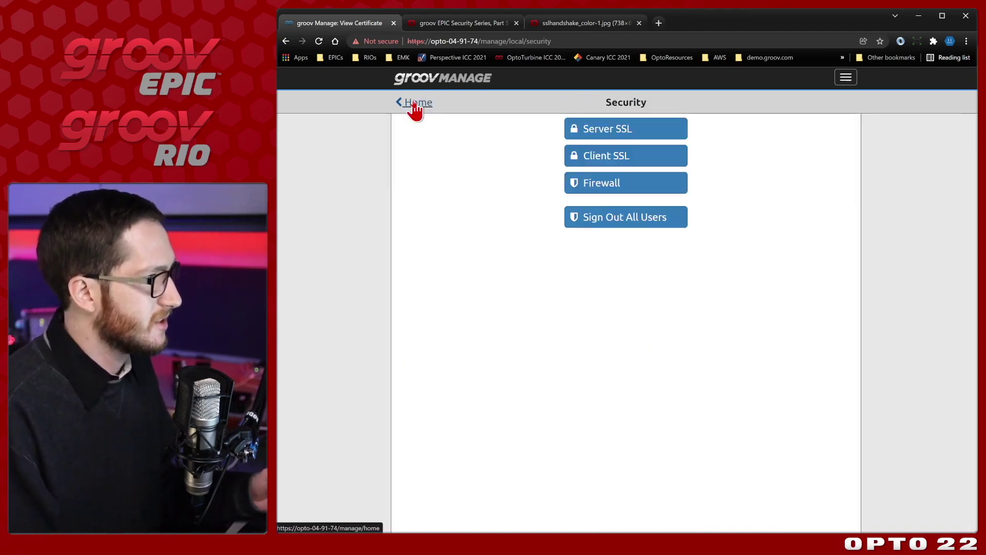
{"action": "left_click", "coordinate": [645, 134]}
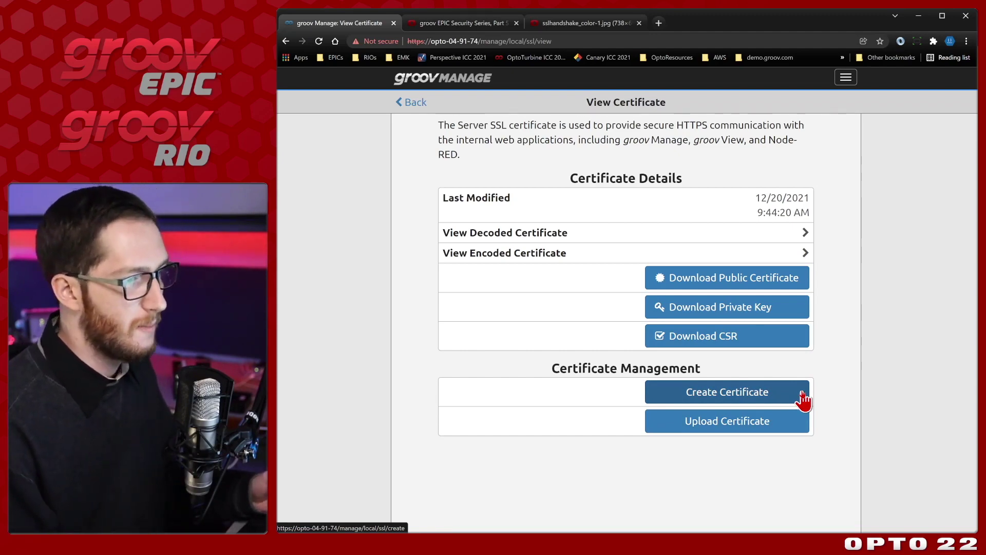
Download the public certificate, saving it as opto-04-91-74_public-cert.pem in Documents.
{"action": "left_click", "coordinate": [795, 291]}
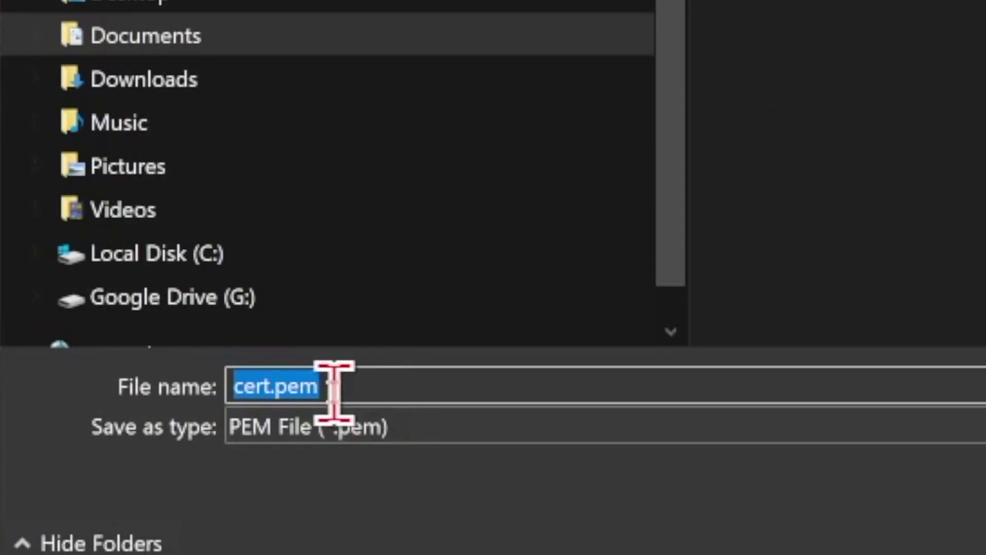
{"action": "left_click", "coordinate": [334, 387]}
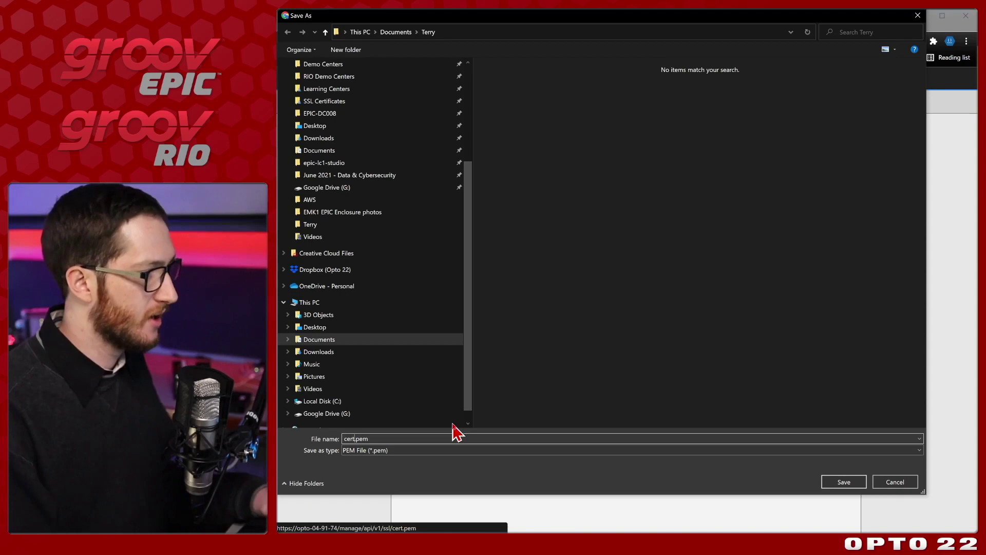
{"action": "key", "text": "BackSpace"}
{"action": "key", "text": "BackSpace"}
{"action": "key", "text": "BackSpace"}
{"action": "key", "text": "BackSpace"}
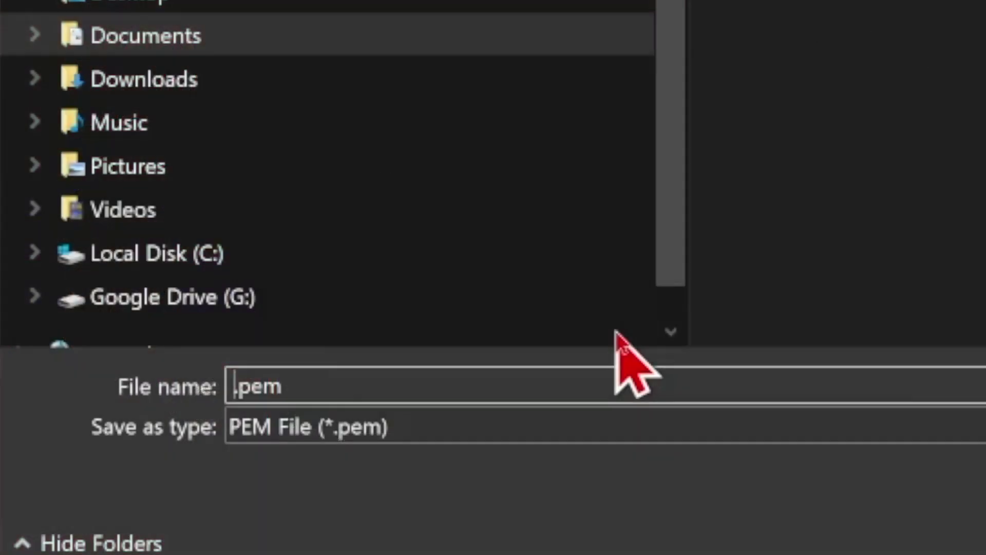
{"action": "type", "text": "opto-"}
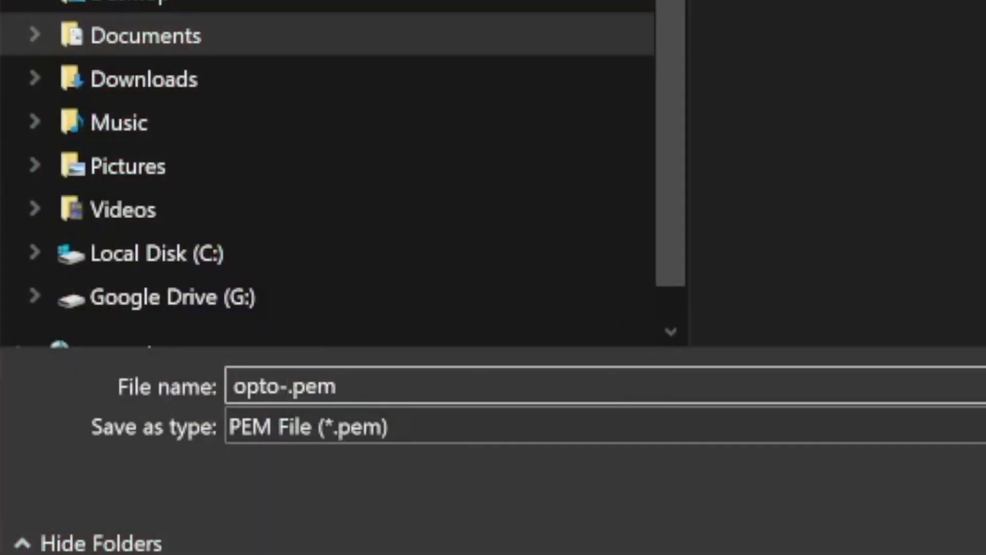
{"action": "type", "text": "04"}
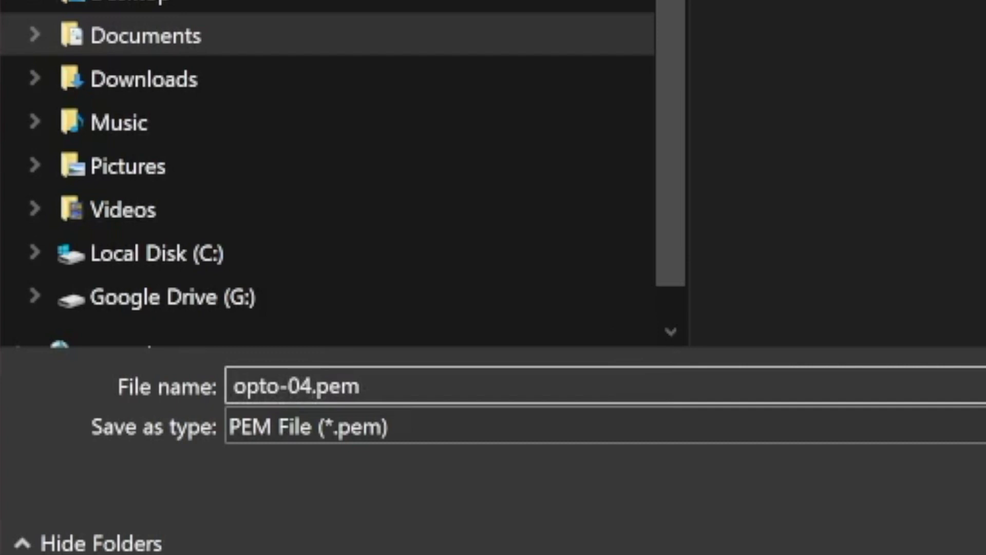
{"action": "type", "text": "-91-74"}
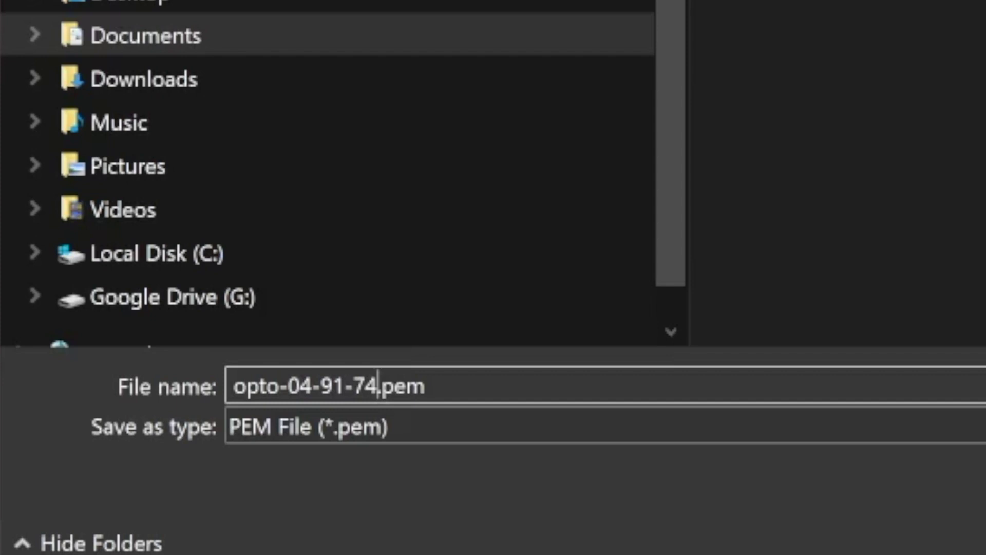
{"action": "type", "text": "_"}
{"action": "type", "text": "public"}
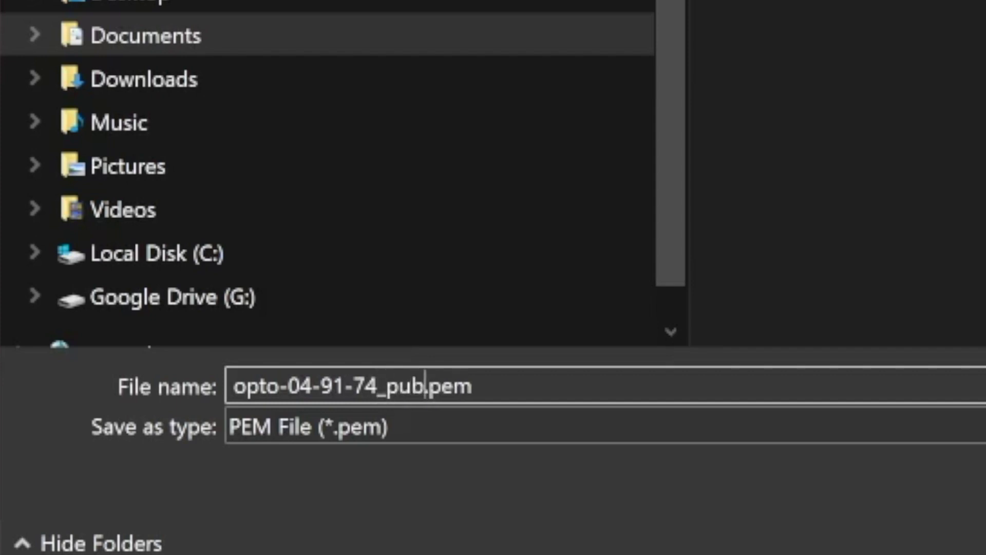
{"action": "type", "text": "-cert"}
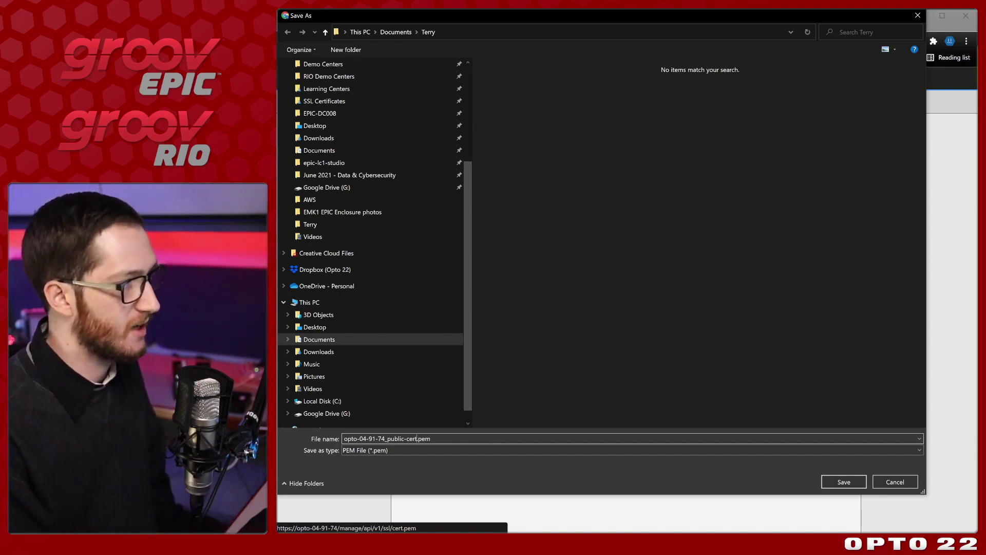
{"action": "left_click", "coordinate": [856, 486]}
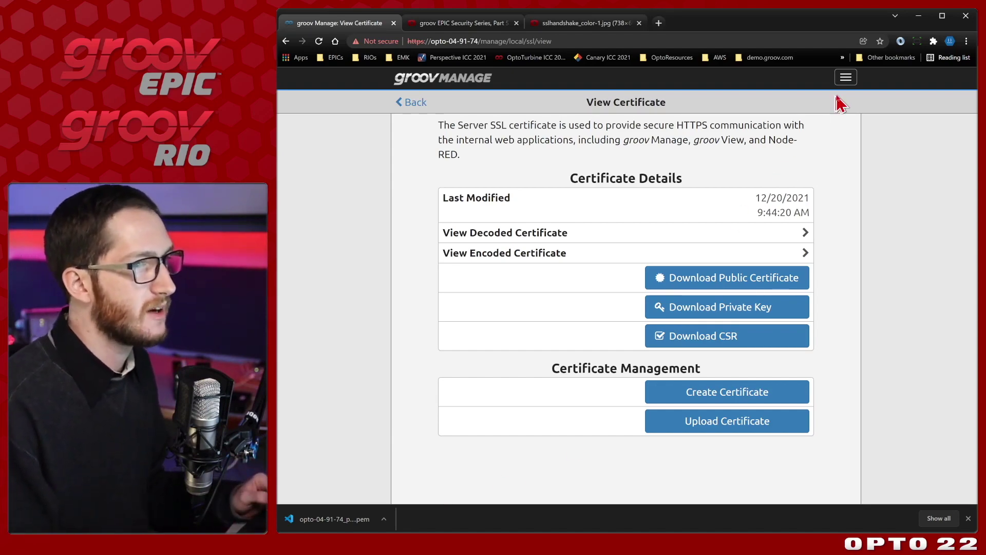
Sign out from the User page in the navigation menu, returning to the groov RIO login.
{"action": "left_click", "coordinate": [844, 82]}
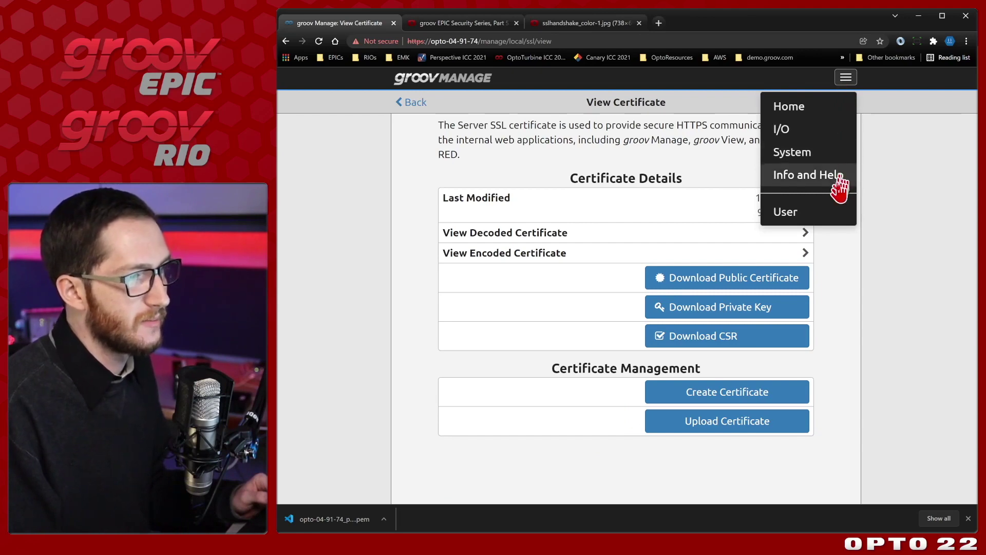
{"action": "left_click", "coordinate": [832, 215]}
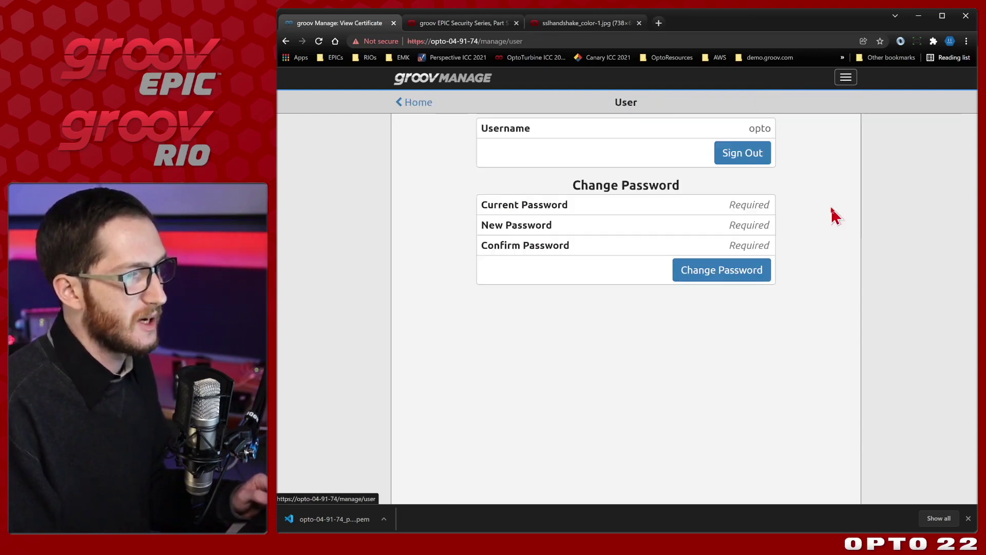
{"action": "left_click", "coordinate": [748, 165]}
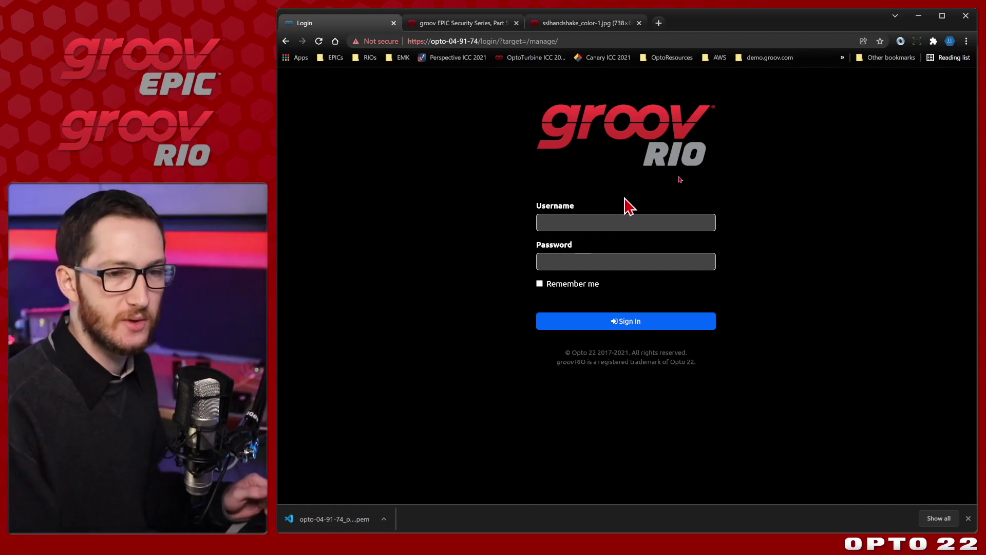
Launch the Microsoft Management Console by running mmc from the Windows Run prompt.
{"action": "key", "text": "super+r"}
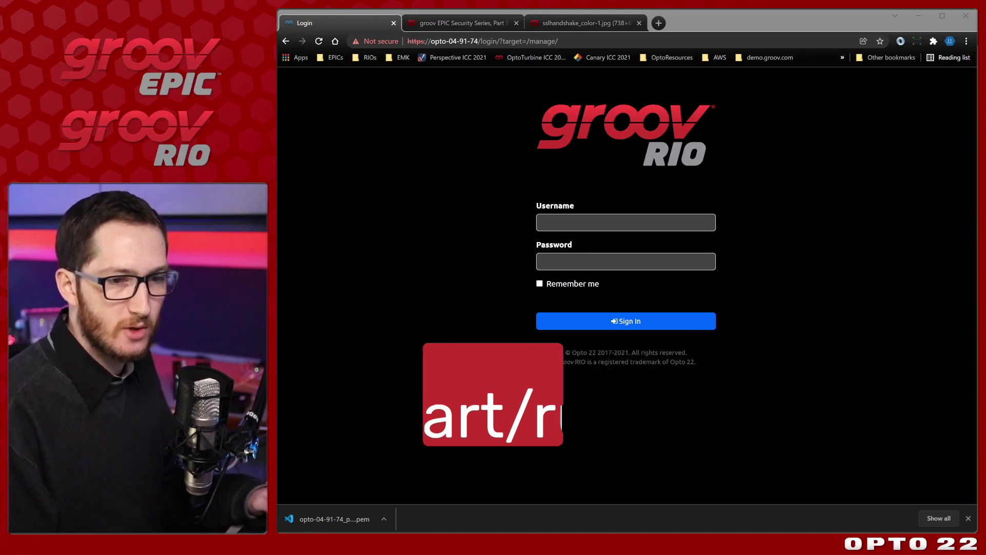
{"action": "left_click_drag", "start_coordinate": [978, 452], "coordinate": [635, 196]}
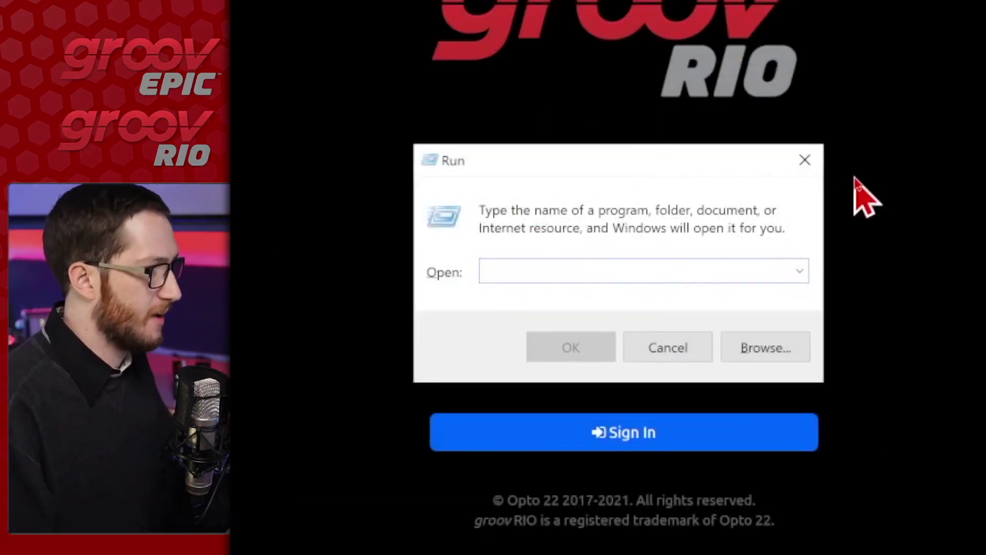
{"action": "type", "text": "mmc"}
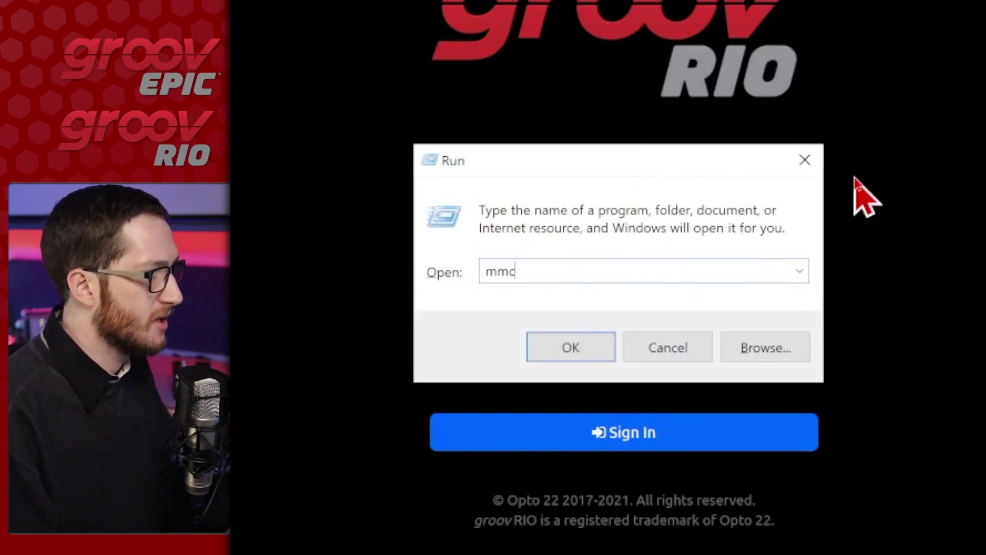
{"action": "left_click", "coordinate": [545, 348]}
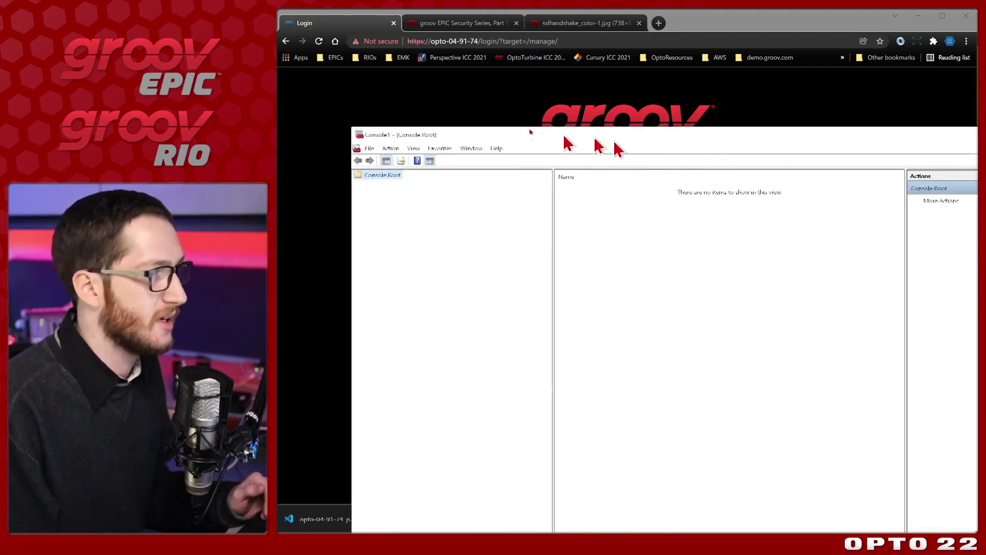
{"action": "left_click_drag", "start_coordinate": [531, 132], "coordinate": [433, 101]}
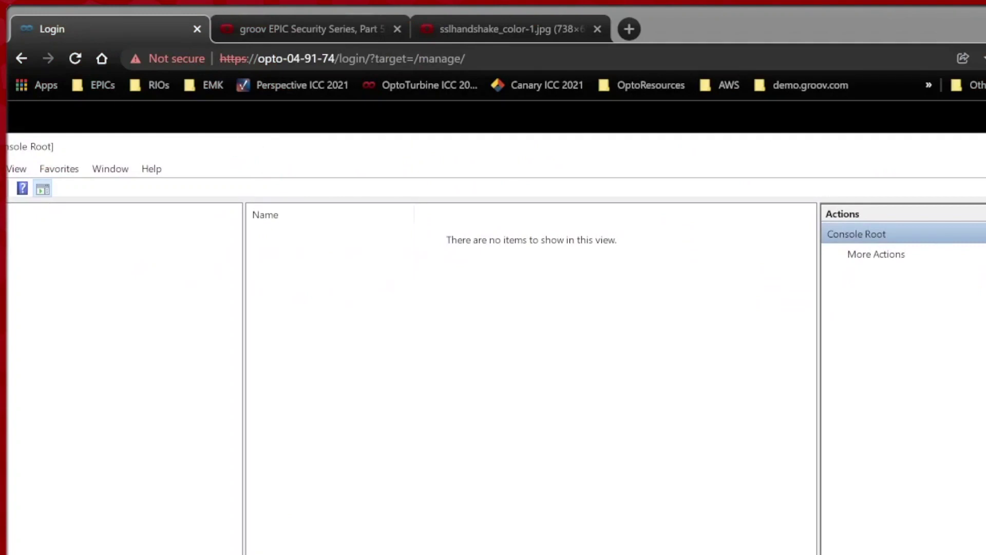
Add the Certificates snap-in for the Computer account on the local computer.
{"action": "key", "text": "super+Up"}
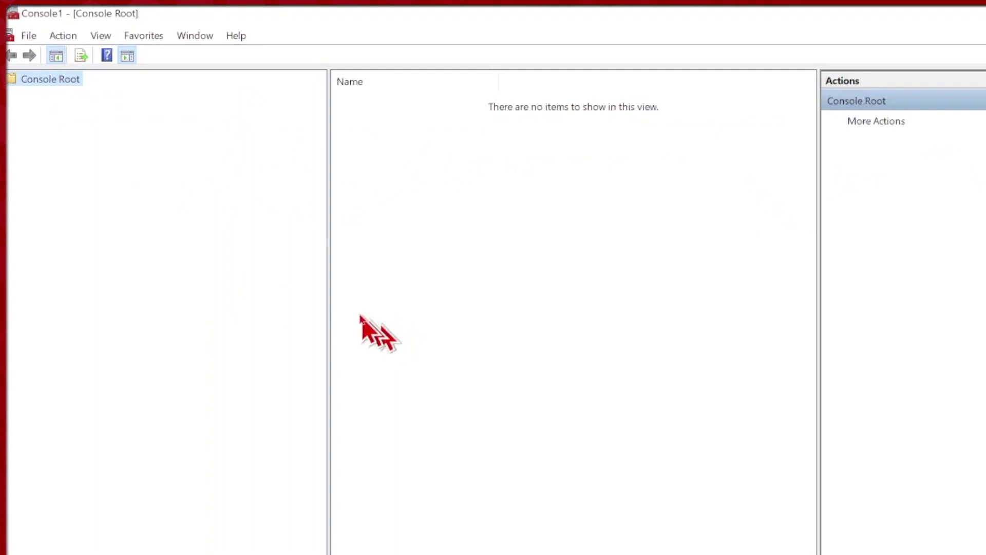
{"action": "left_click", "coordinate": [26, 36]}
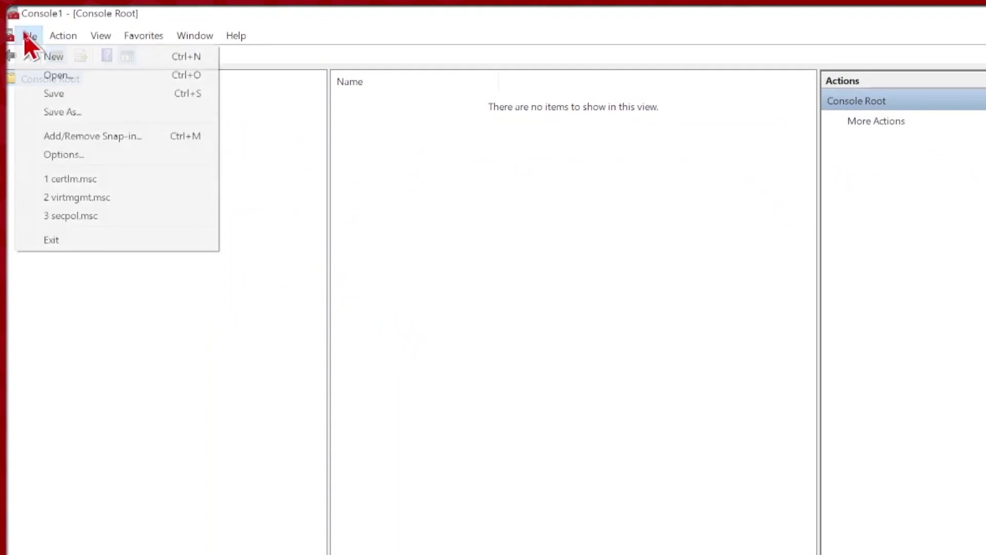
{"action": "left_click", "coordinate": [143, 136]}
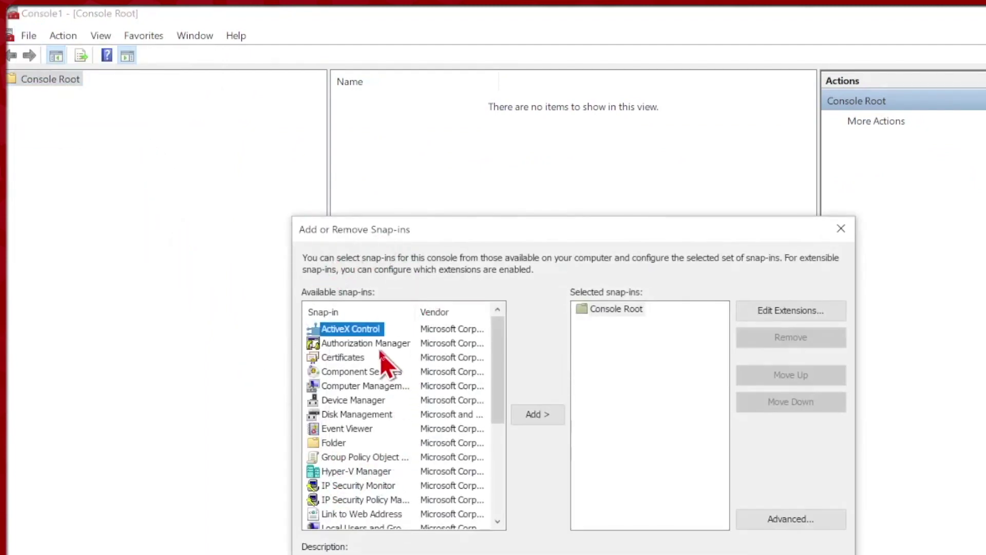
{"action": "left_click", "coordinate": [351, 358]}
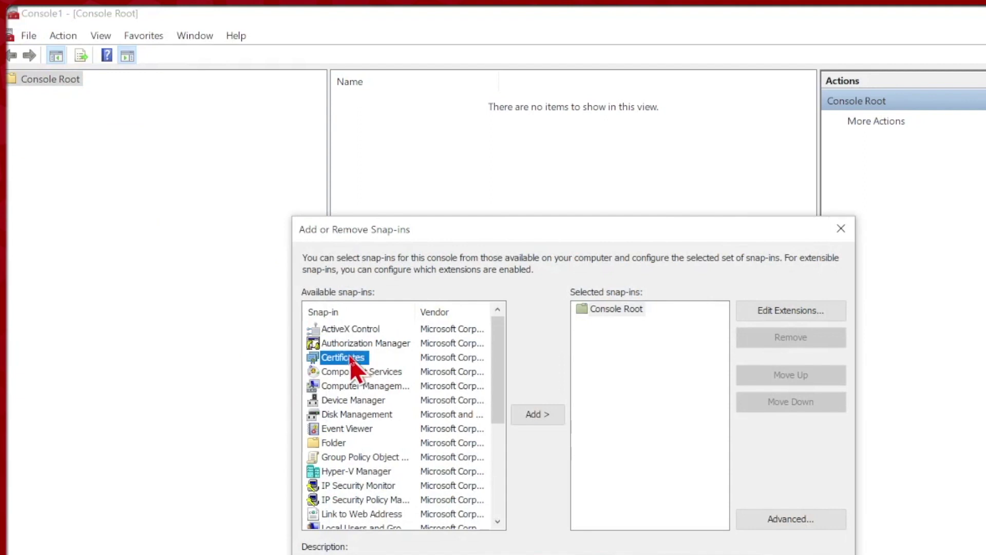
{"action": "left_click", "coordinate": [537, 414]}
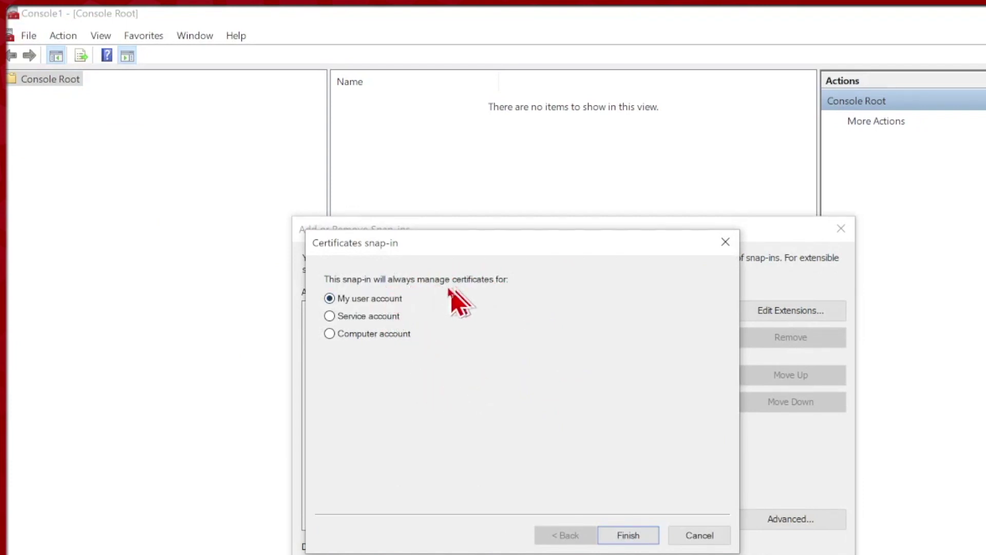
{"action": "left_click", "coordinate": [396, 337]}
{"action": "left_click", "coordinate": [624, 536]}
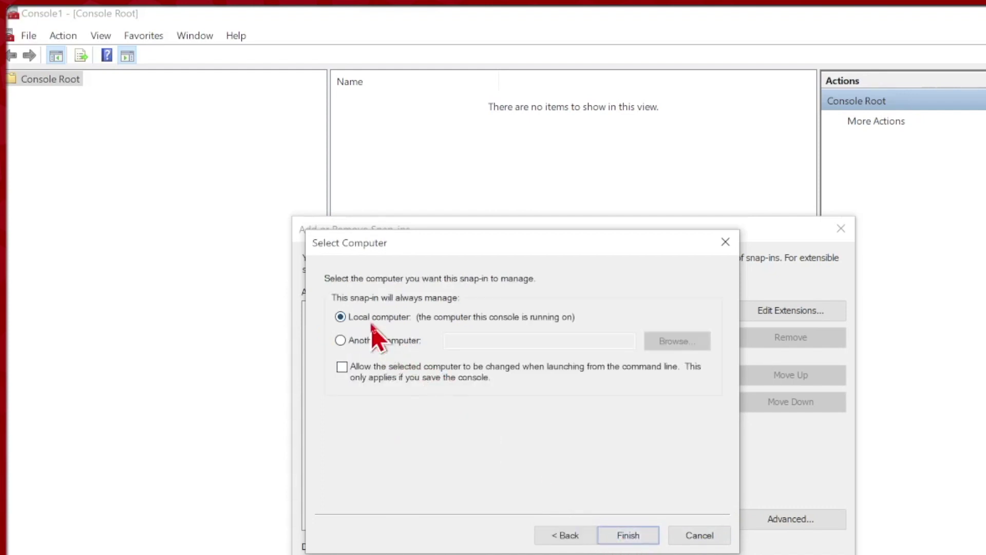
{"action": "left_click", "coordinate": [640, 542]}
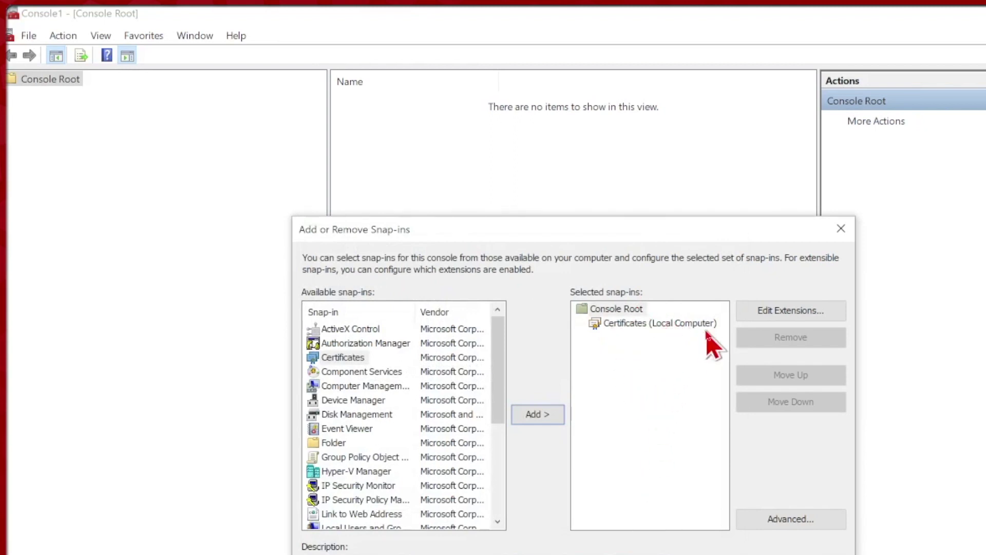
Confirm the snap-in and open the Trusted Root Certification Authorities certificates list.
{"action": "left_click", "coordinate": [755, 553]}
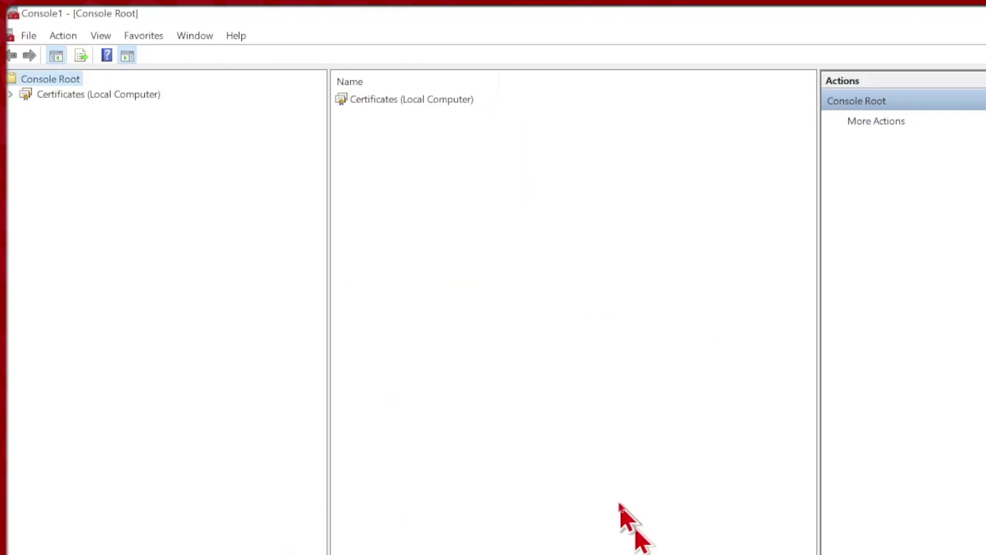
{"action": "double_click", "coordinate": [400, 100]}
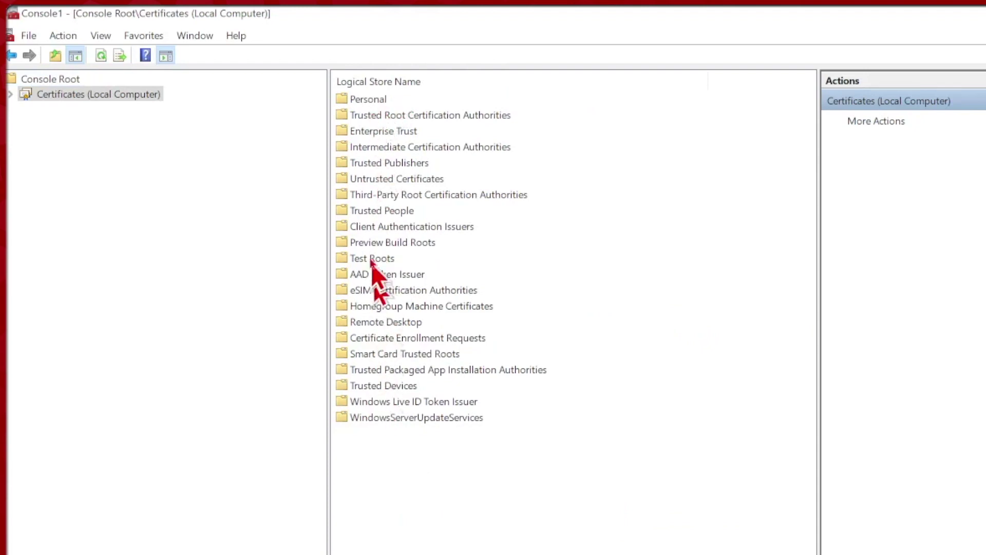
{"action": "double_click", "coordinate": [455, 116]}
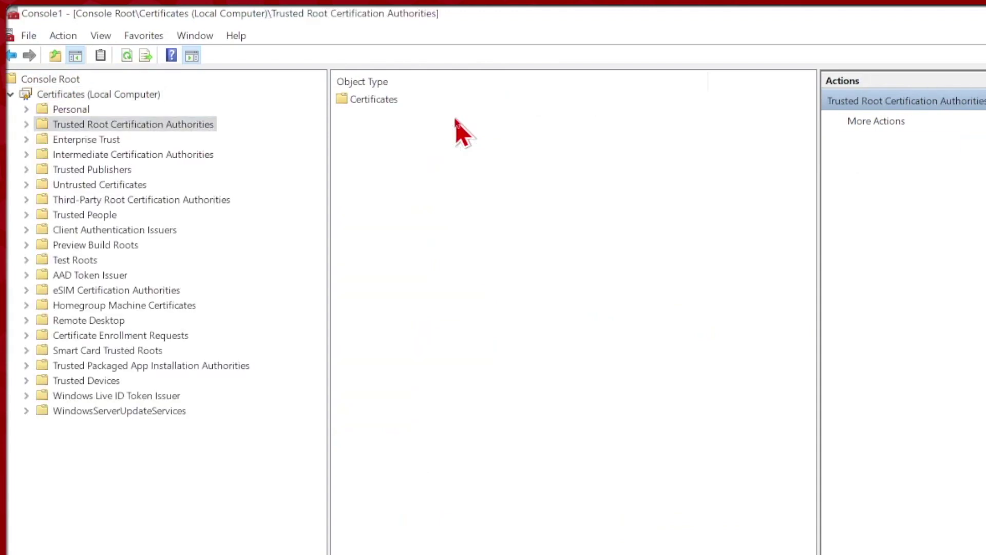
{"action": "double_click", "coordinate": [384, 102]}
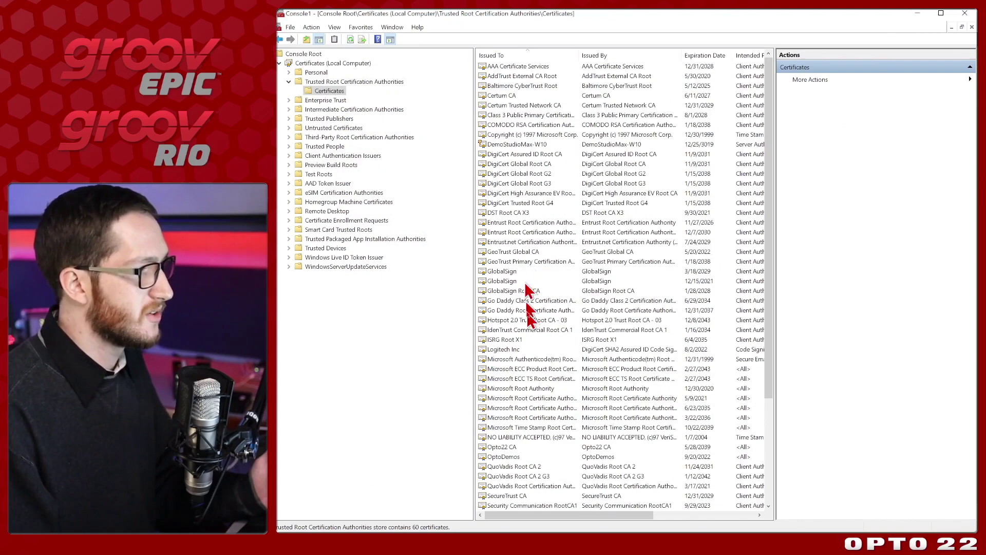
Review trusted roots such as DigiCert Global Root G2, GlobalSign Root CA and Opto22 CA.
{"action": "left_click", "coordinate": [537, 176]}
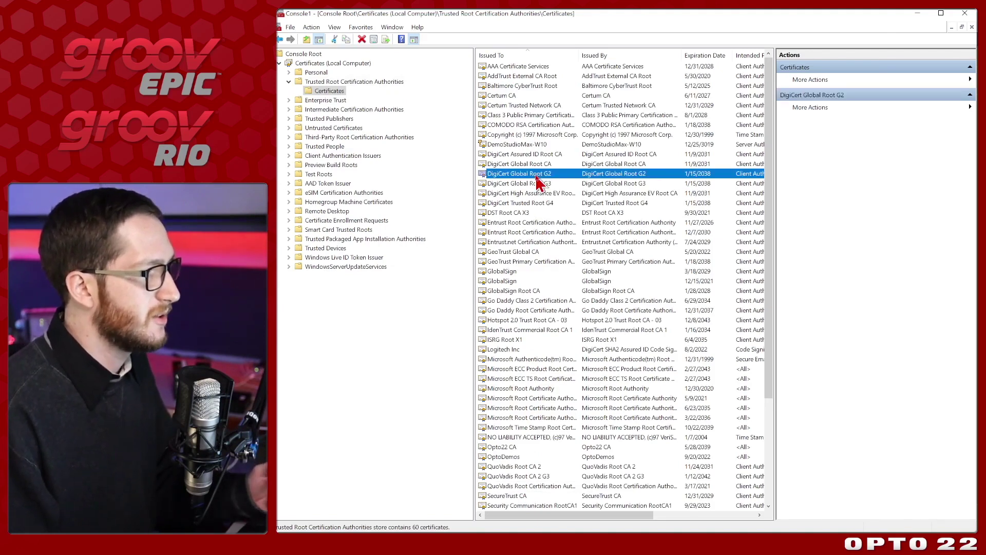
{"action": "left_click", "coordinate": [514, 272]}
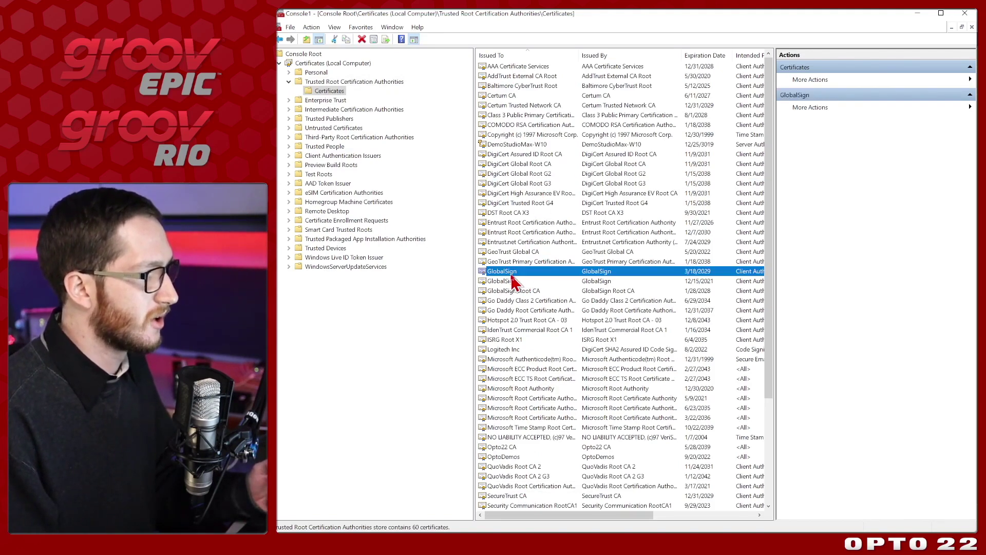
{"action": "left_click", "coordinate": [520, 292]}
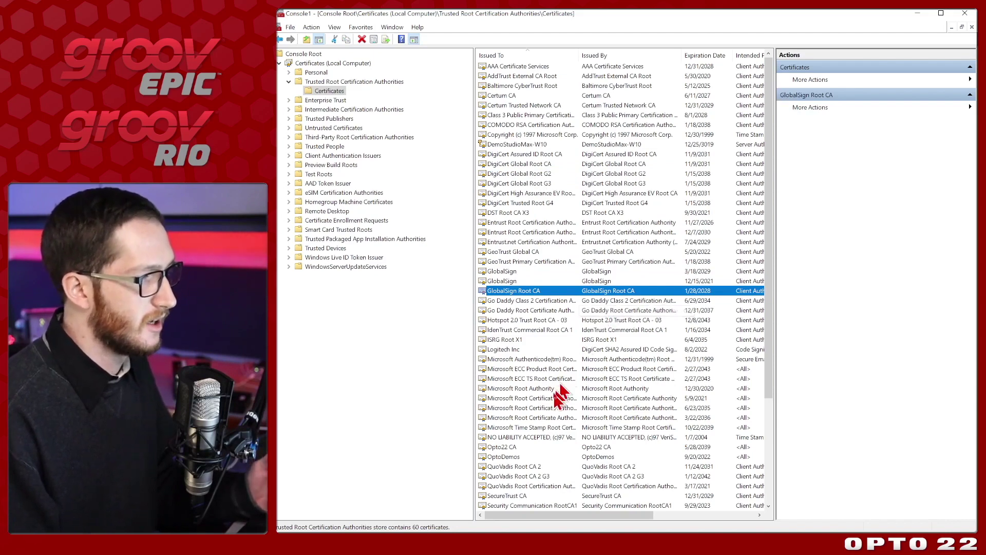
{"action": "left_click", "coordinate": [514, 447]}
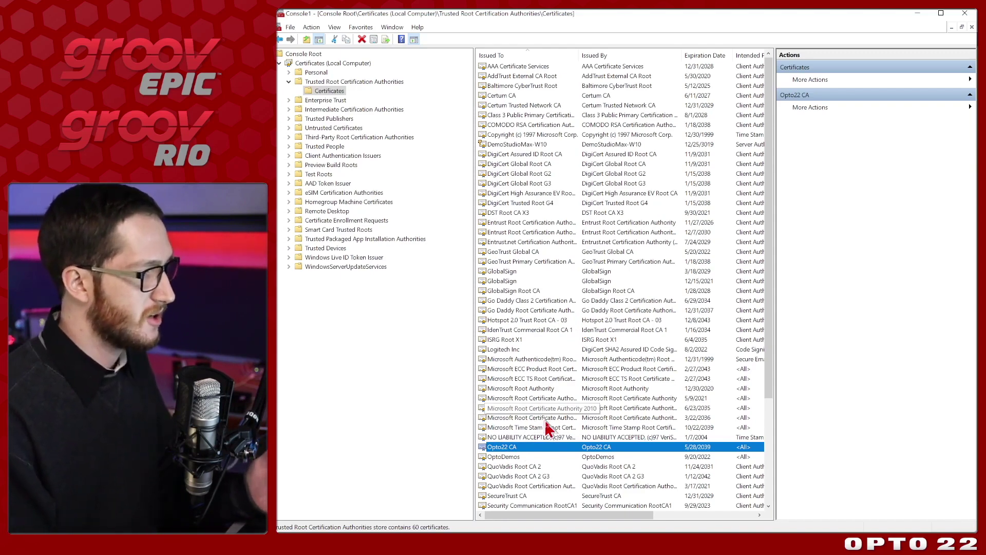
Start the Certificate Import Wizard from the Trusted Root Certificates store's All Tasks menu.
{"action": "right_click", "coordinate": [330, 91]}
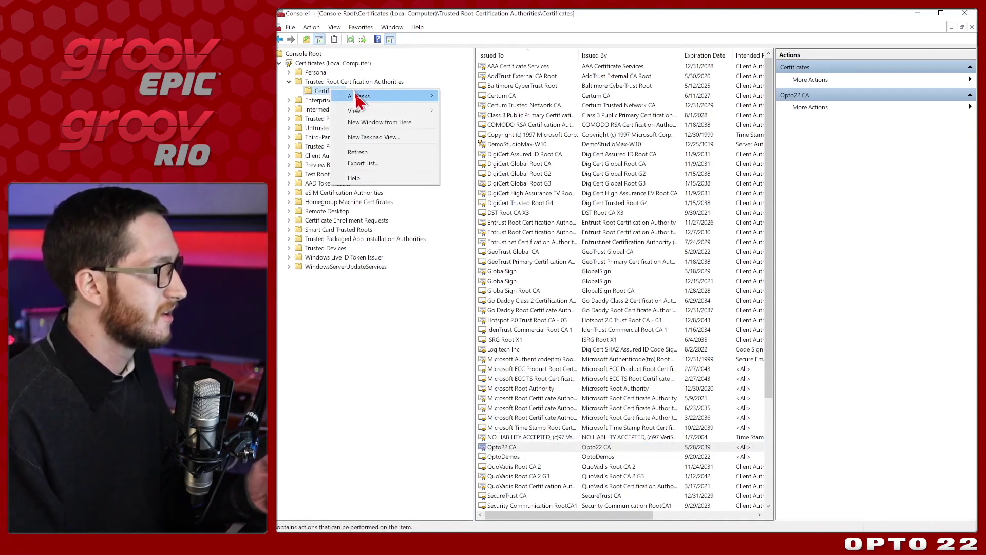
{"action": "mouse_move", "coordinate": [391, 102]}
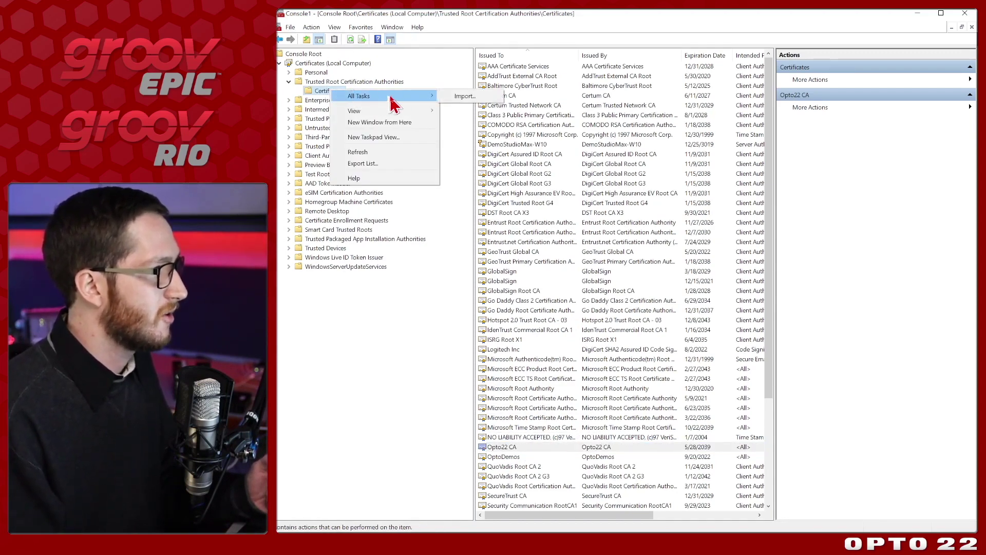
{"action": "left_click", "coordinate": [459, 100]}
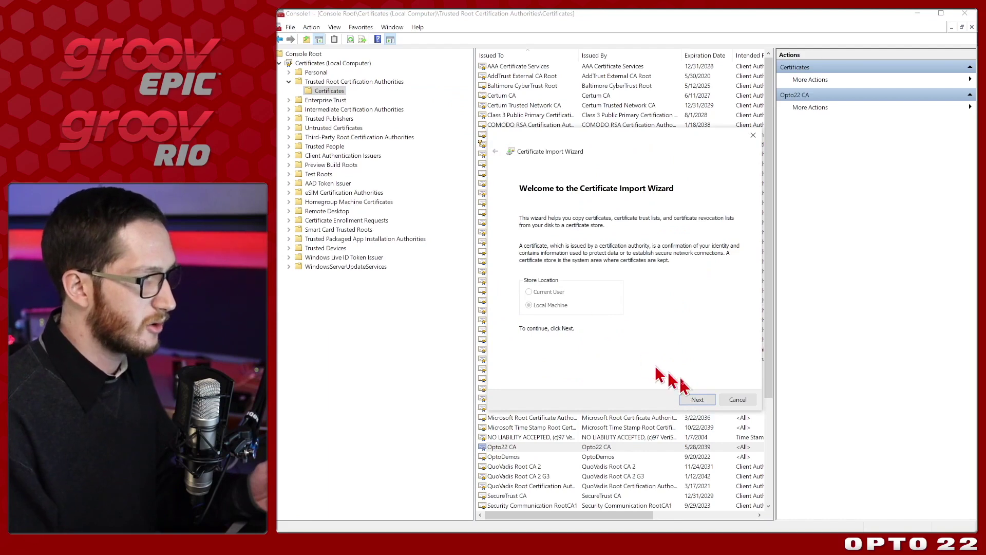
{"action": "left_click", "coordinate": [698, 400]}
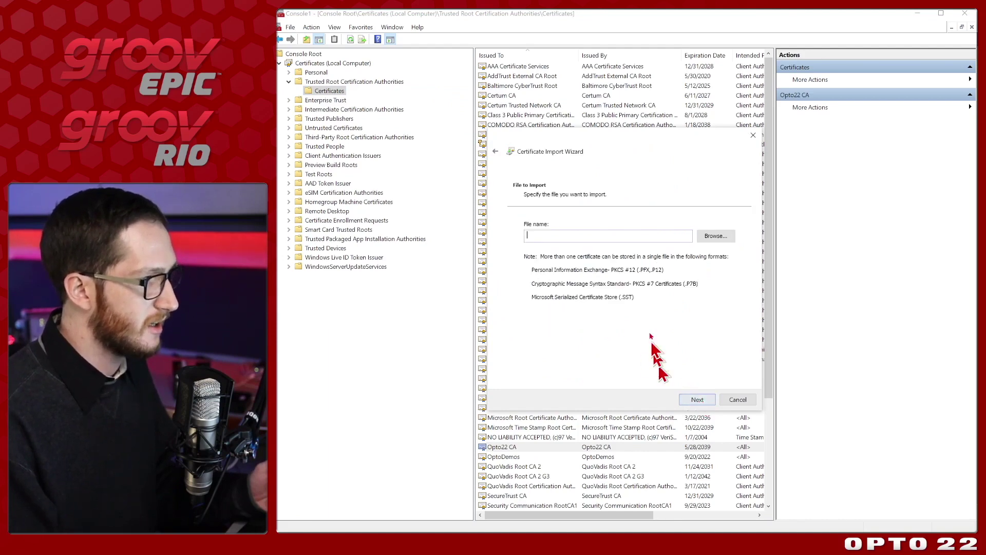
Browse with All Files shown and choose opto-04-91-74_public-cert.pem.
{"action": "left_click", "coordinate": [714, 242]}
{"action": "left_click_drag", "start_coordinate": [717, 158], "coordinate": [656, 97]}
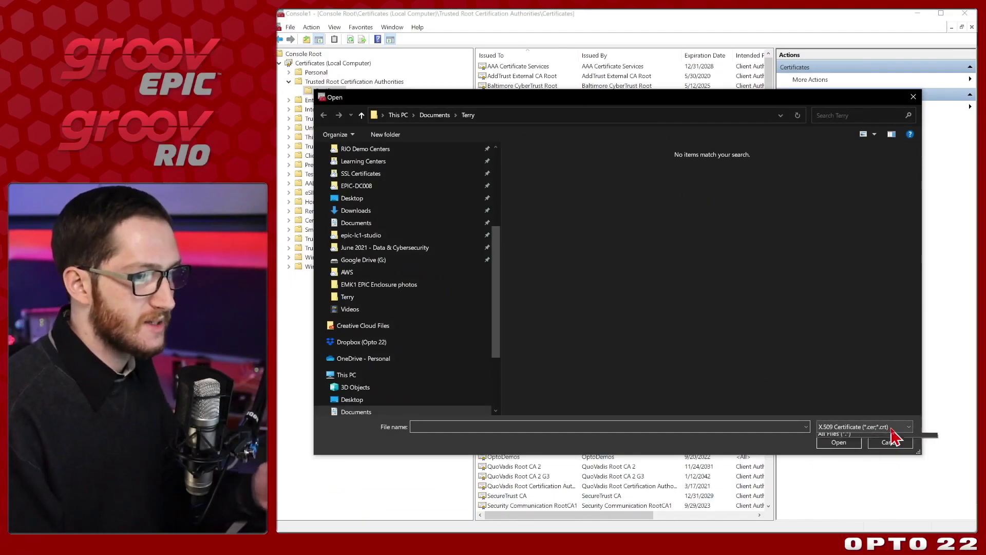
{"action": "left_click", "coordinate": [907, 515]}
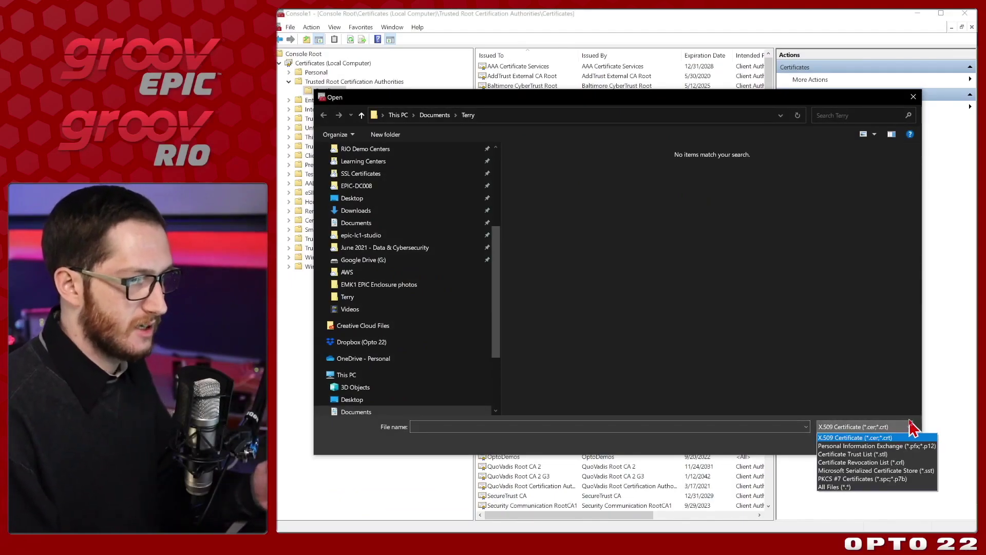
{"action": "left_click", "coordinate": [877, 488]}
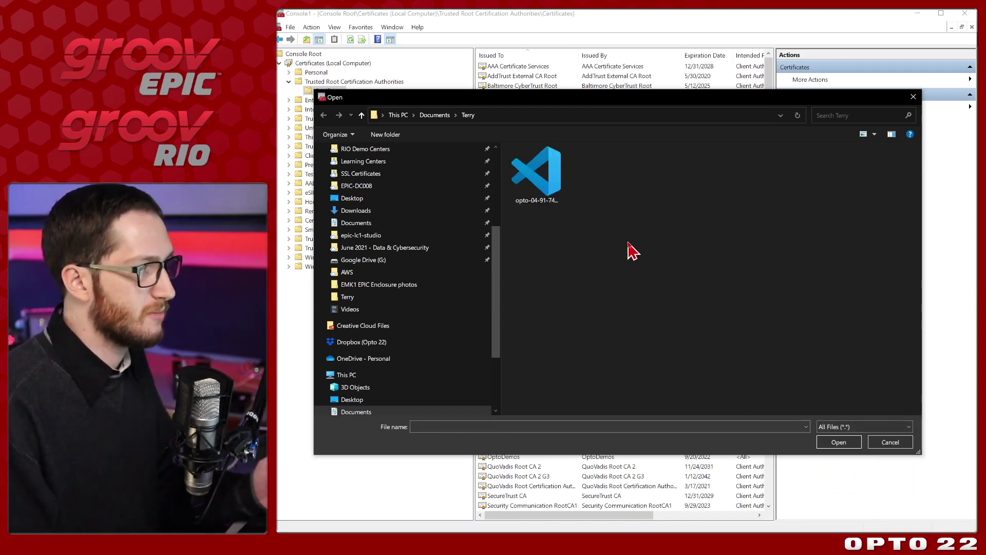
{"action": "left_click", "coordinate": [548, 177]}
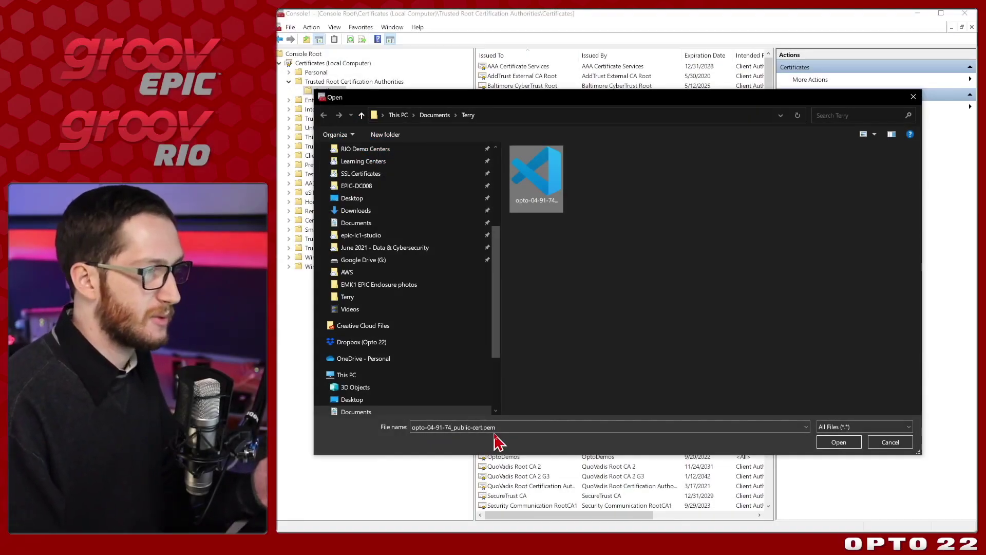
Import the certificate into Trusted Root Certification Authorities and select the new opto-04-91-74 entry.
{"action": "left_click", "coordinate": [839, 443]}
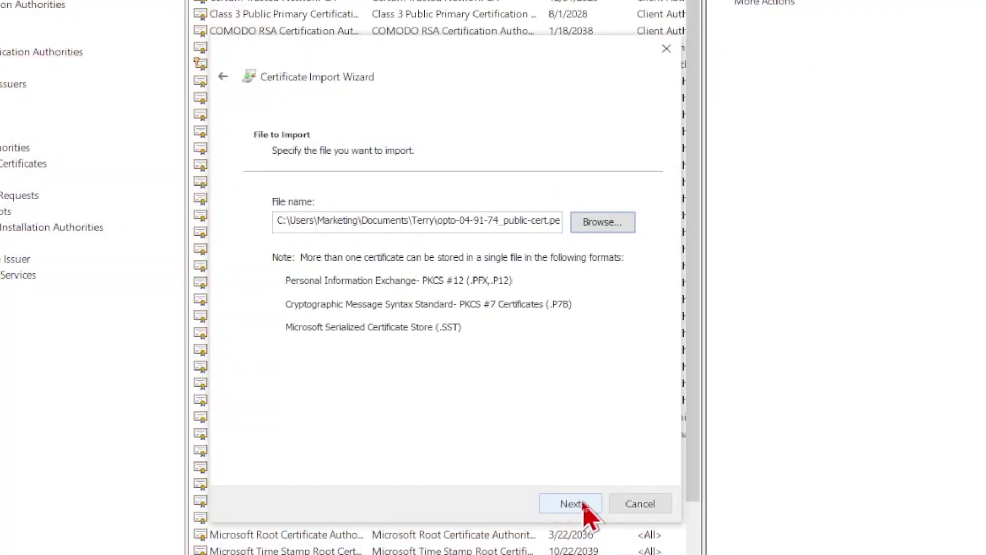
{"action": "left_click", "coordinate": [704, 401]}
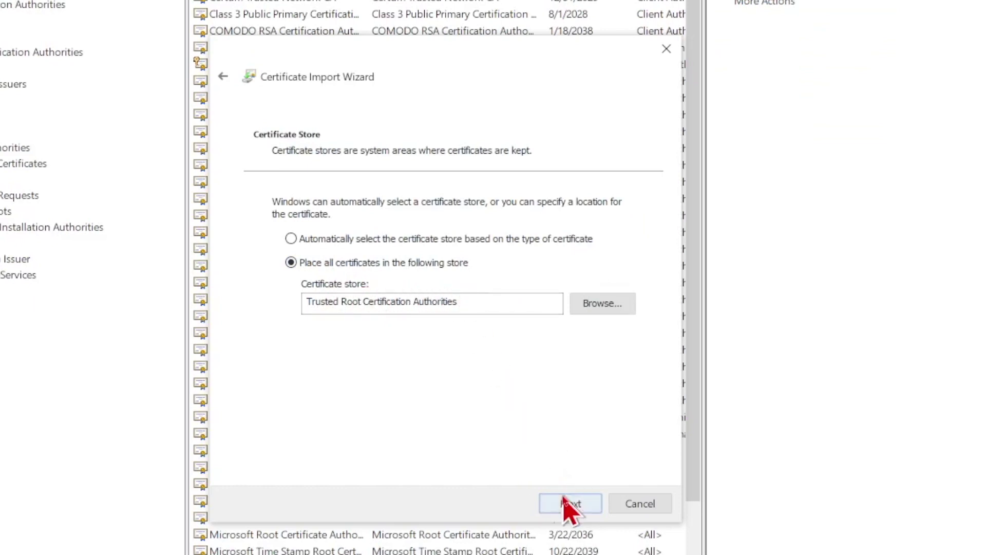
{"action": "left_click", "coordinate": [570, 504]}
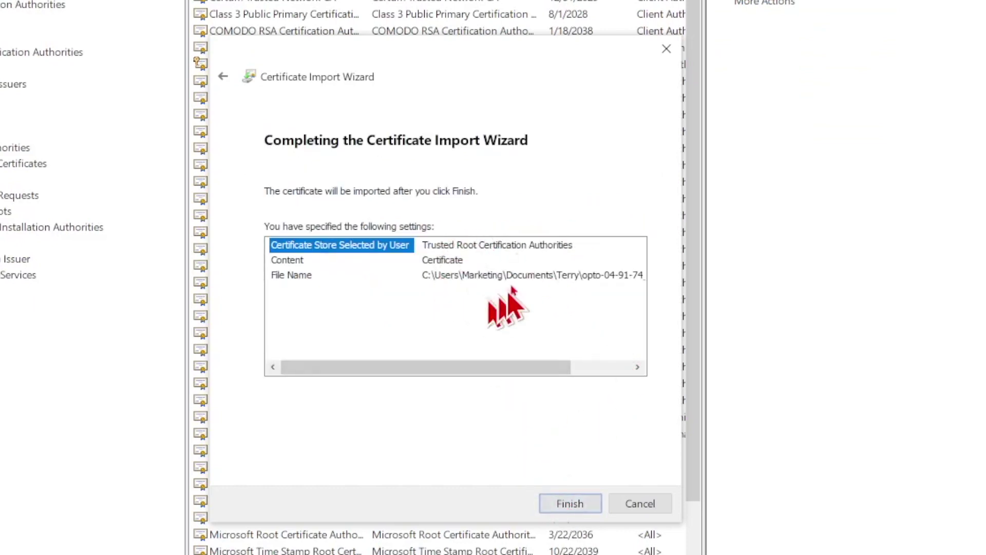
{"action": "left_click_drag", "start_coordinate": [429, 367], "coordinate": [546, 369]}
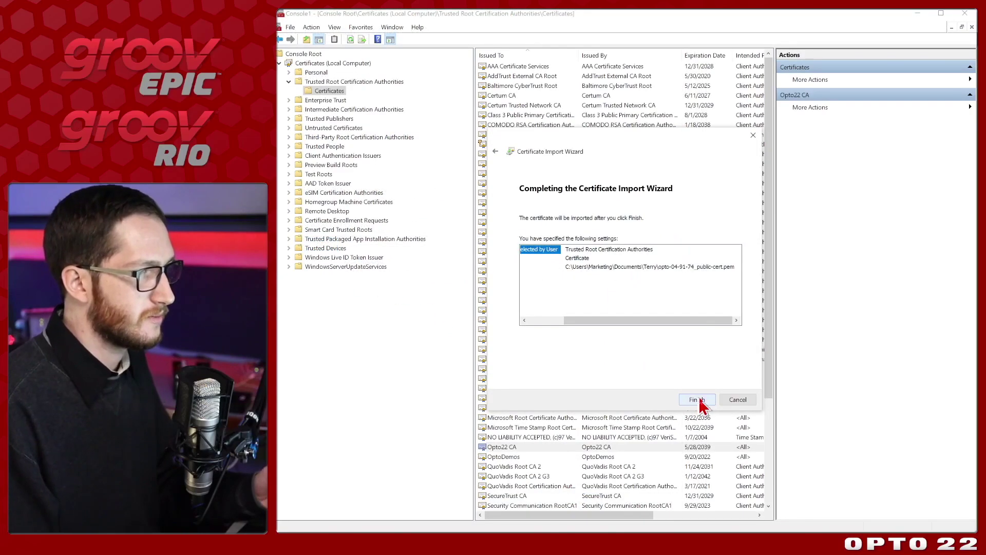
{"action": "left_click", "coordinate": [698, 400]}
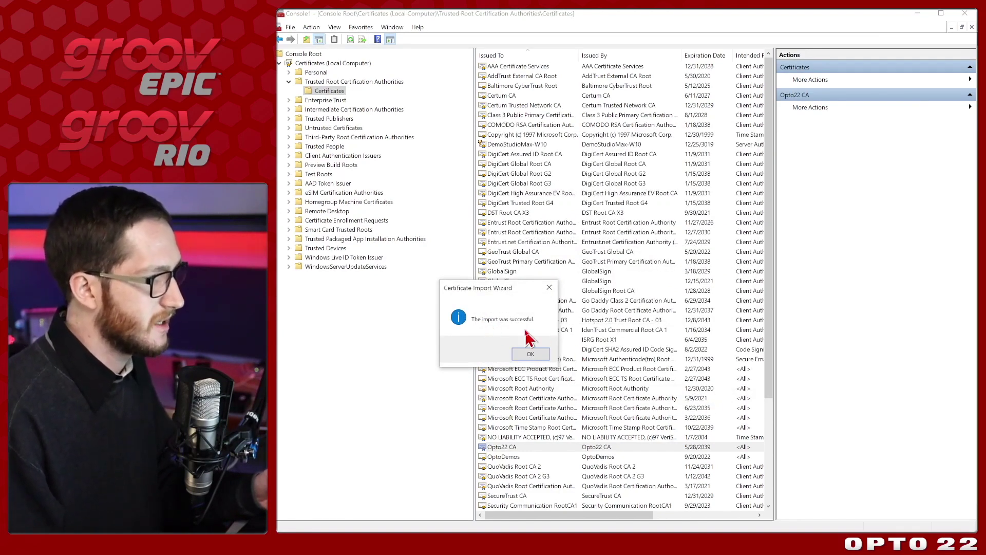
{"action": "left_click", "coordinate": [531, 354]}
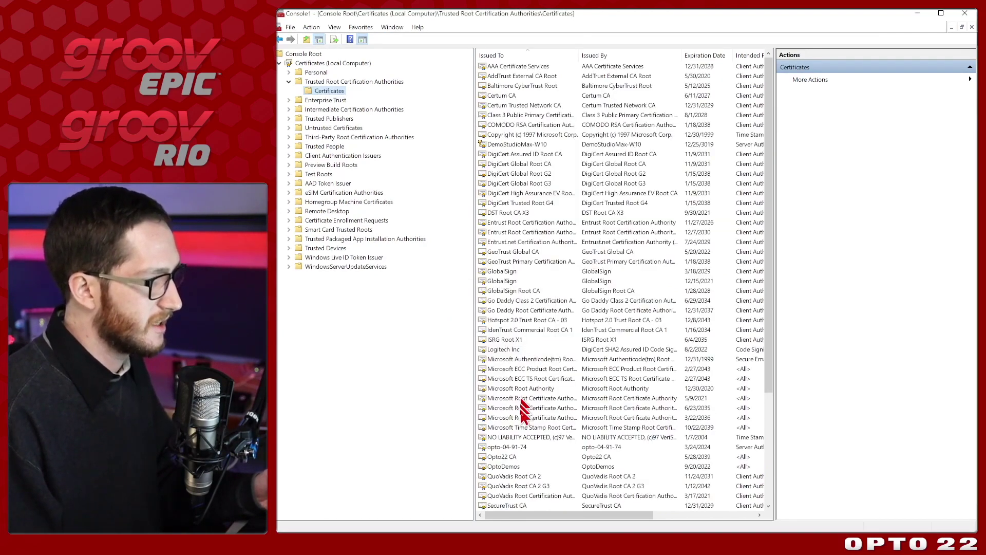
{"action": "left_click", "coordinate": [523, 448]}
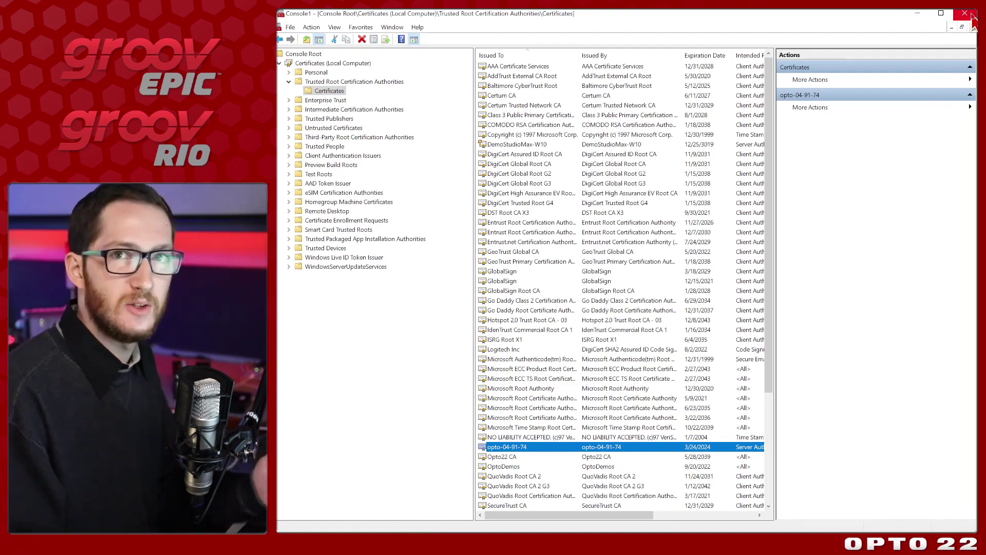
Close the console, declining to save its settings.
{"action": "left_click", "coordinate": [973, 18]}
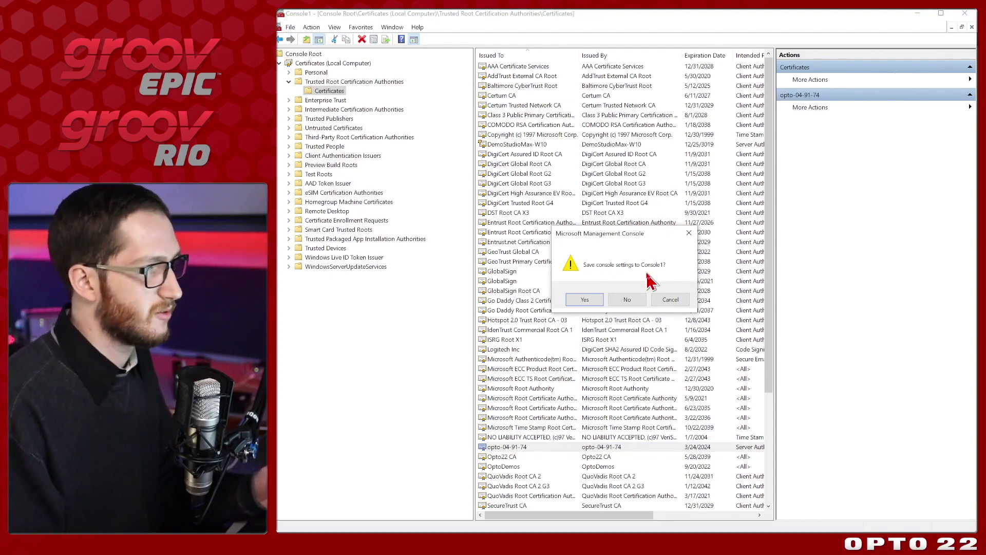
{"action": "left_click", "coordinate": [627, 300]}
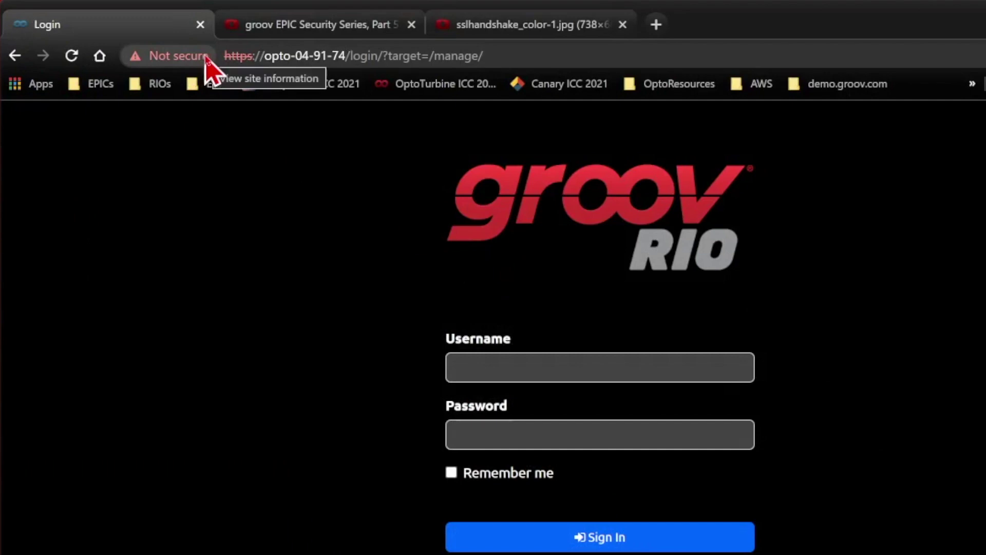
Reload the opto-04-91-74 login page and open its URL again in a new Chrome tab.
{"action": "left_click", "coordinate": [71, 56]}
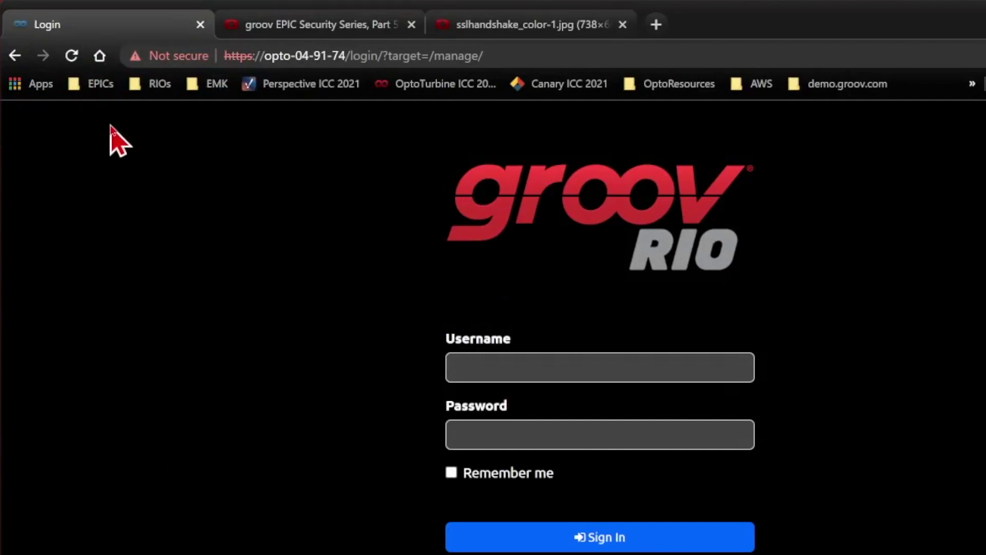
{"action": "left_click", "coordinate": [279, 57]}
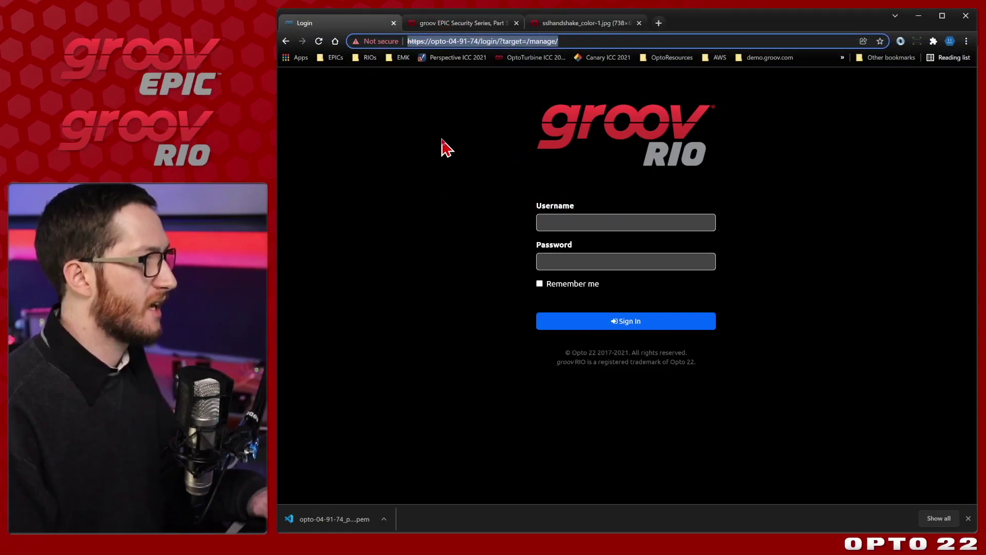
{"action": "key", "text": "ctrl+c"}
{"action": "key", "text": "ctrl+t"}
{"action": "key", "text": "ctrl+v"}
{"action": "key", "text": "Return"}
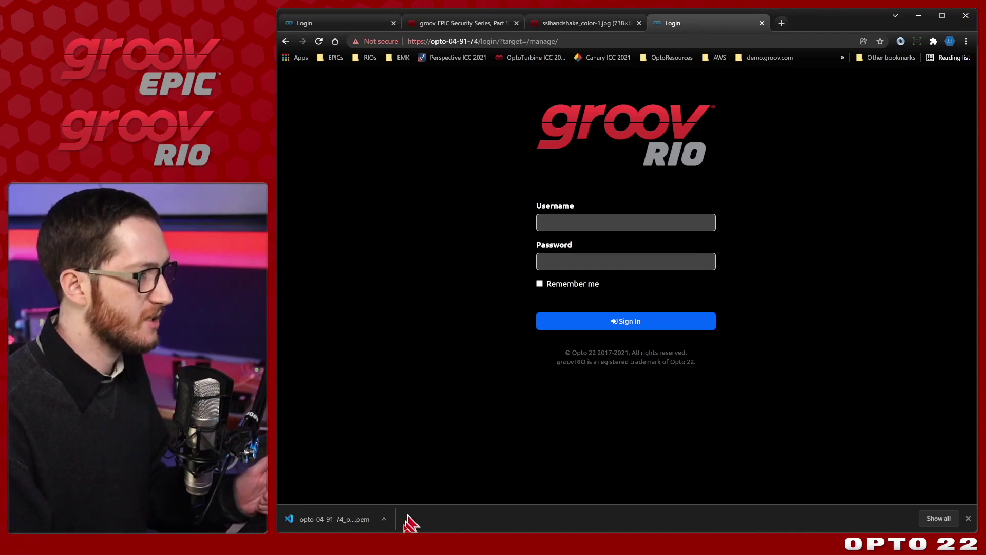
End the Google Chrome task in Task Manager and relaunch Chrome with the OptoDeveloper profile.
{"action": "key", "text": "ctrl+shift+Escape"}
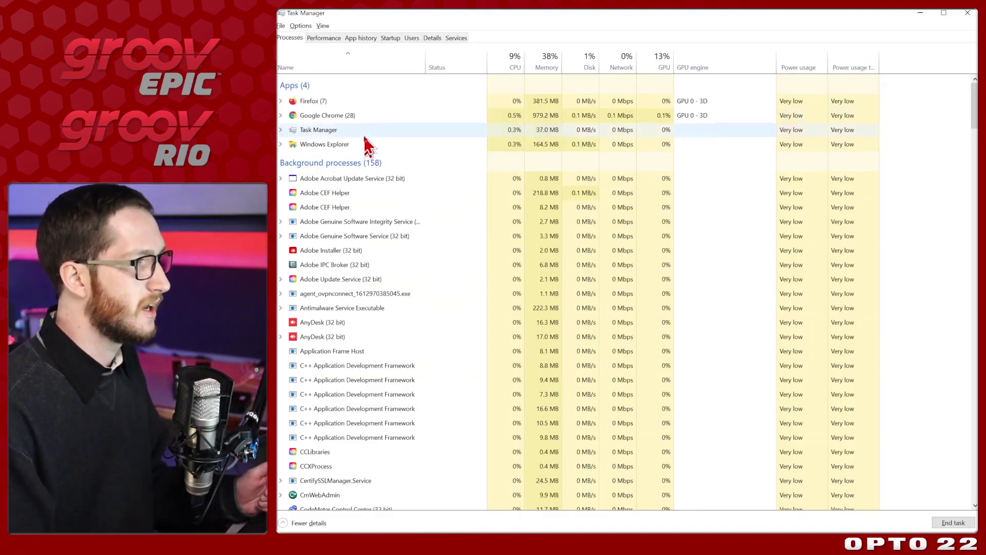
{"action": "right_click", "coordinate": [363, 117]}
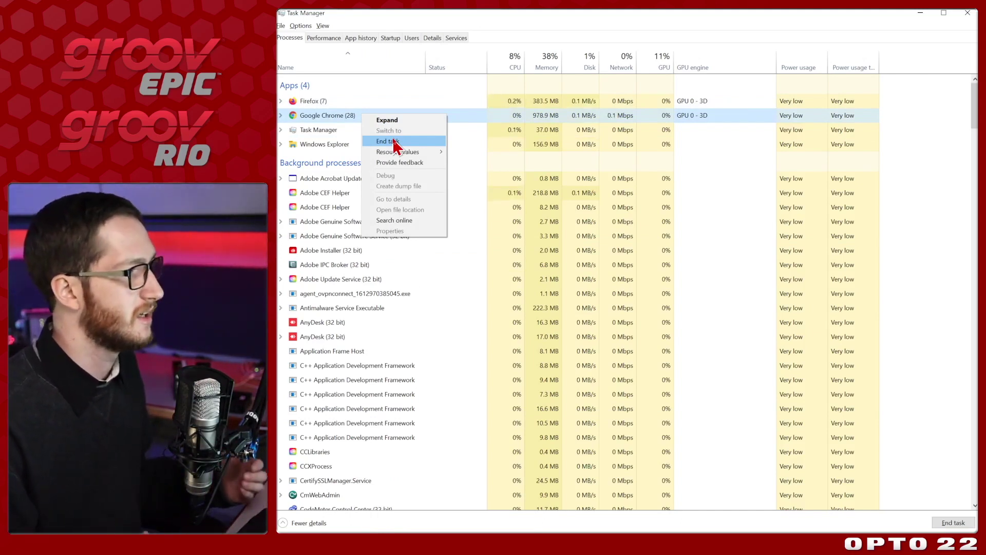
{"action": "left_click", "coordinate": [395, 142]}
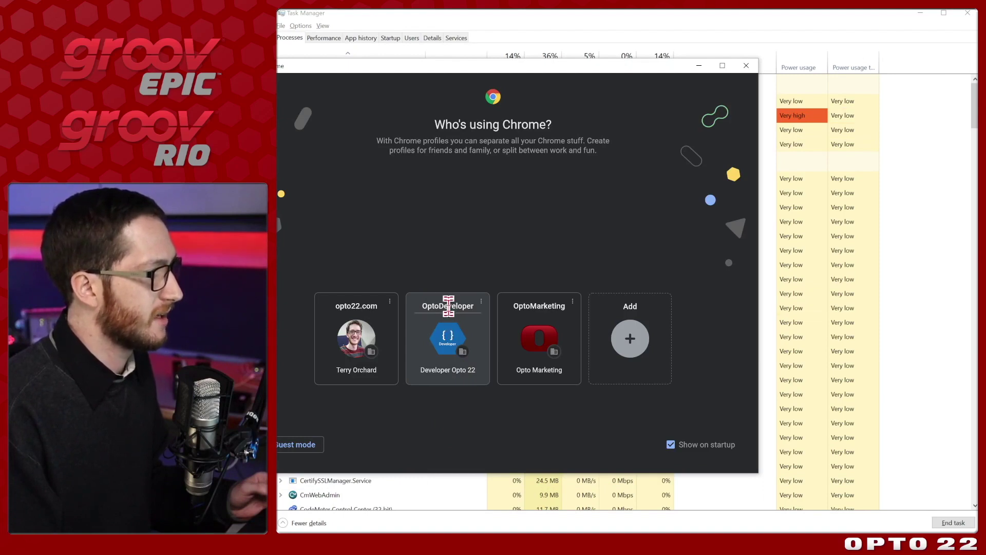
{"action": "left_click", "coordinate": [449, 323]}
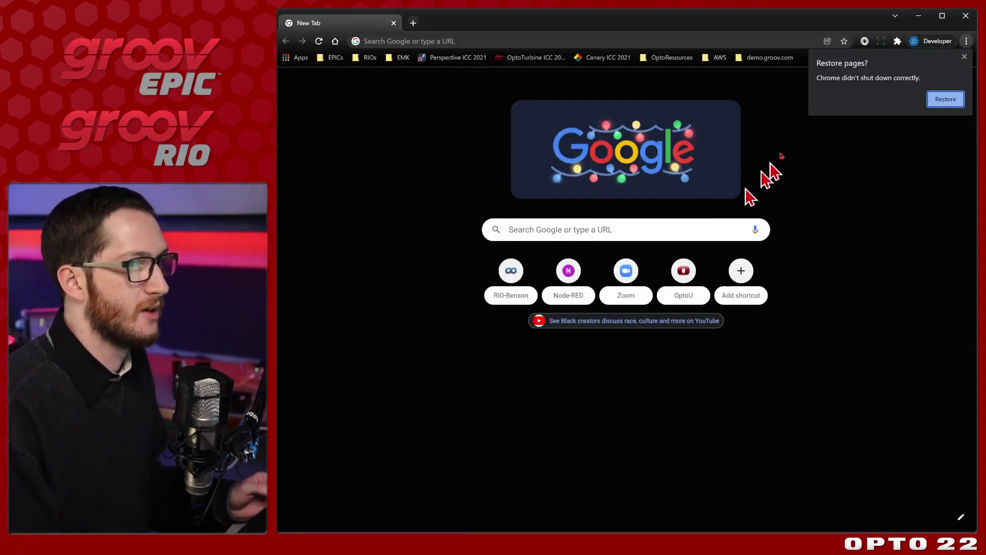
Restore the tabs and view the valid opto-04-91-74 certificate from the secure connection details.
{"action": "left_click", "coordinate": [946, 99]}
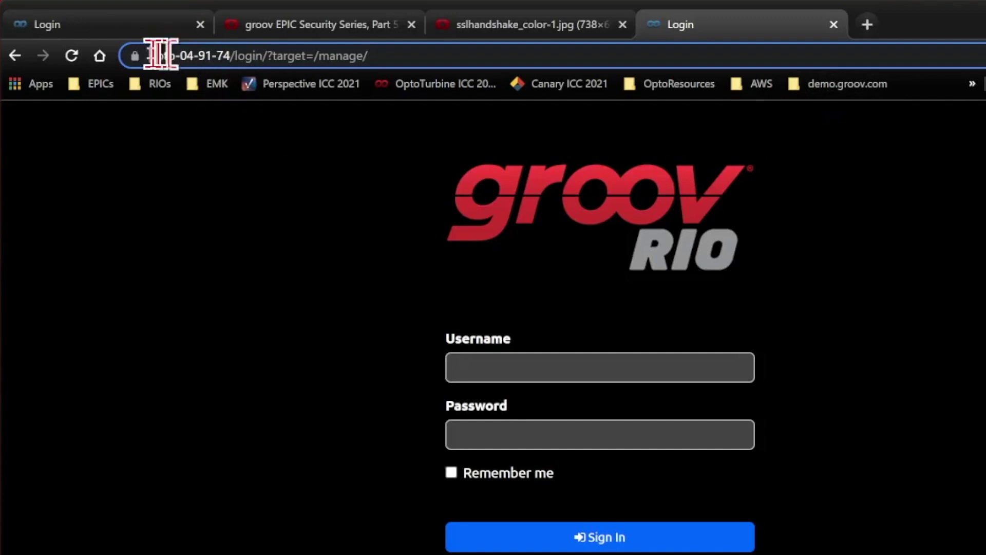
{"action": "left_click", "coordinate": [136, 56]}
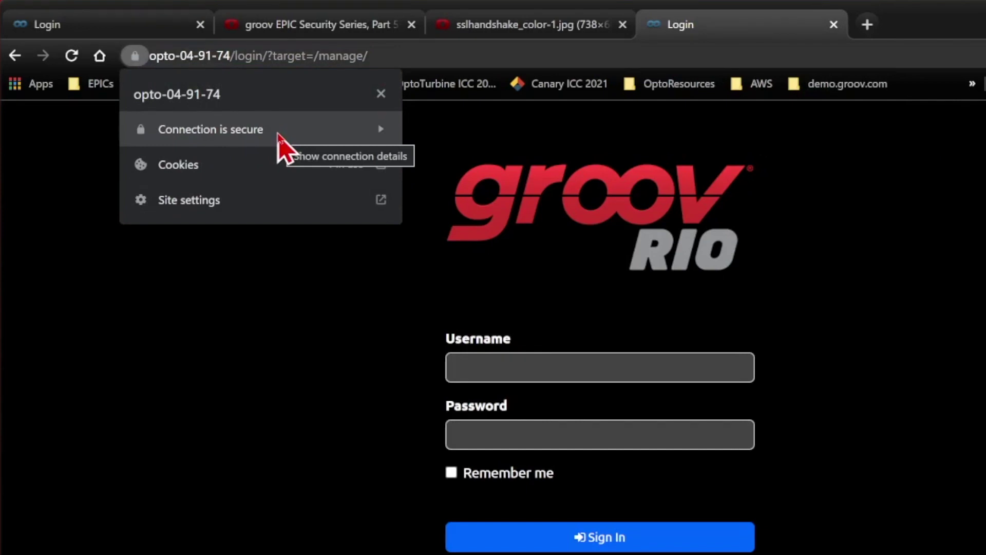
{"action": "left_click", "coordinate": [274, 137]}
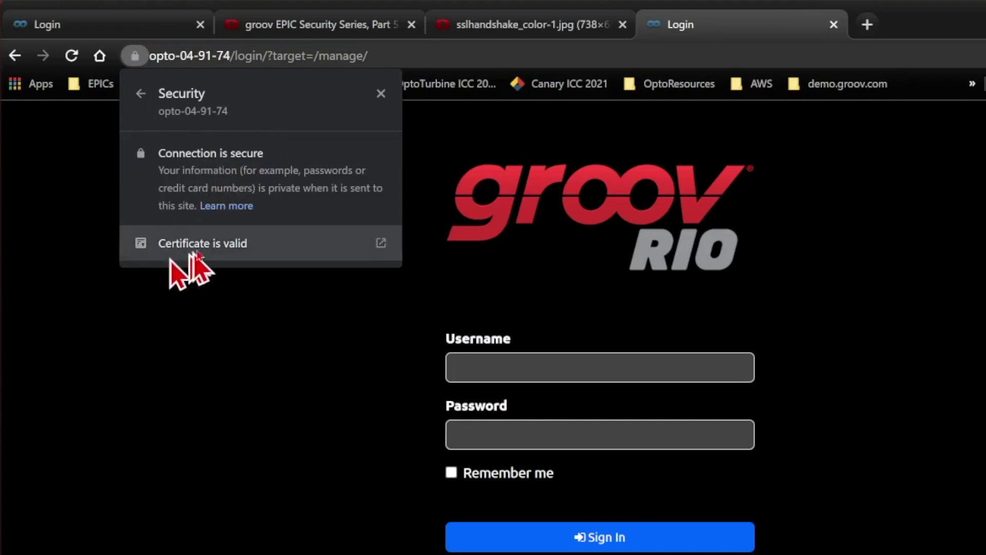
{"action": "left_click", "coordinate": [308, 251]}
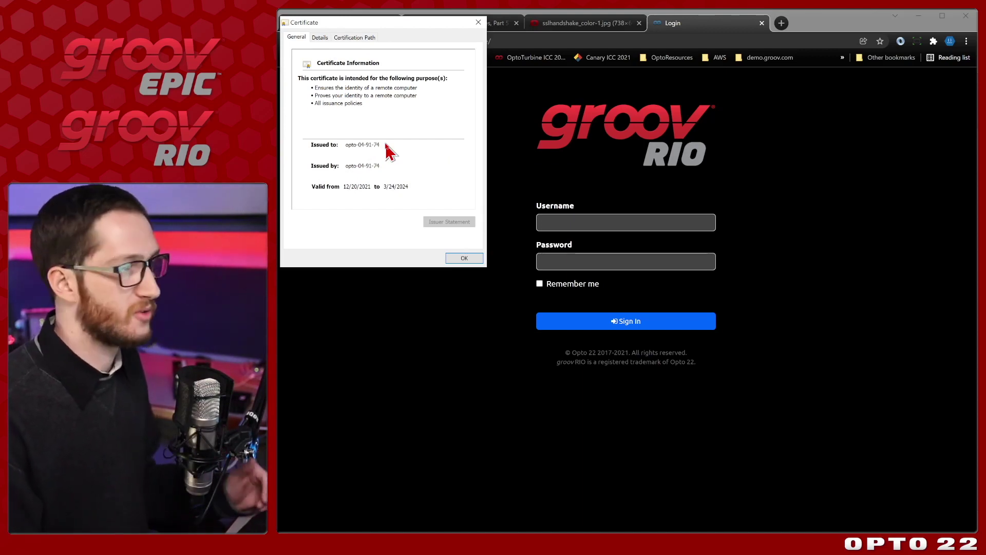
Close the certificate details and sign in with the account username and password.
{"action": "left_click", "coordinate": [465, 259]}
{"action": "left_click", "coordinate": [600, 222]}
{"action": "type", "text": "op"}
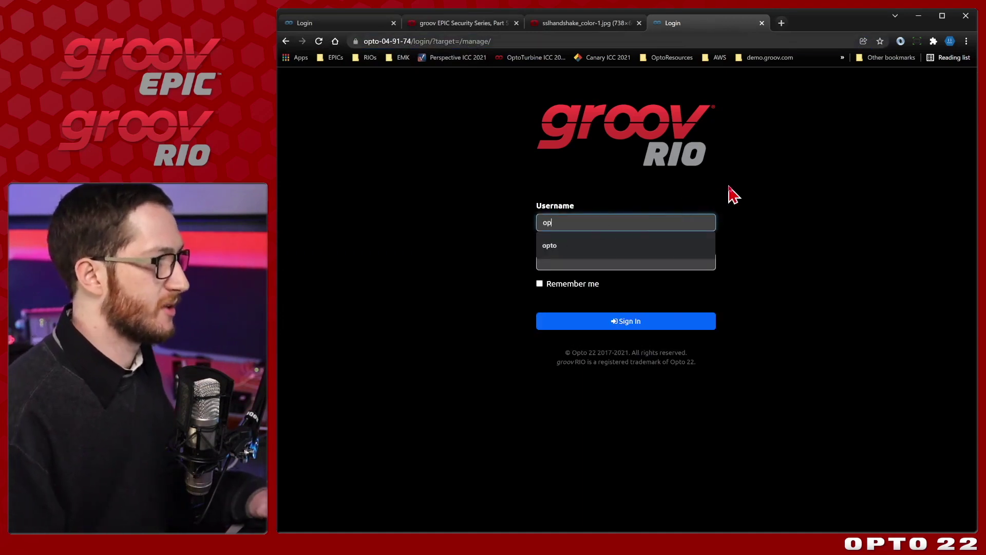
{"action": "type", "text": "to"}
{"action": "key", "text": "Tab"}
{"action": "type", "text": "opto"}
{"action": "key", "text": "Return"}
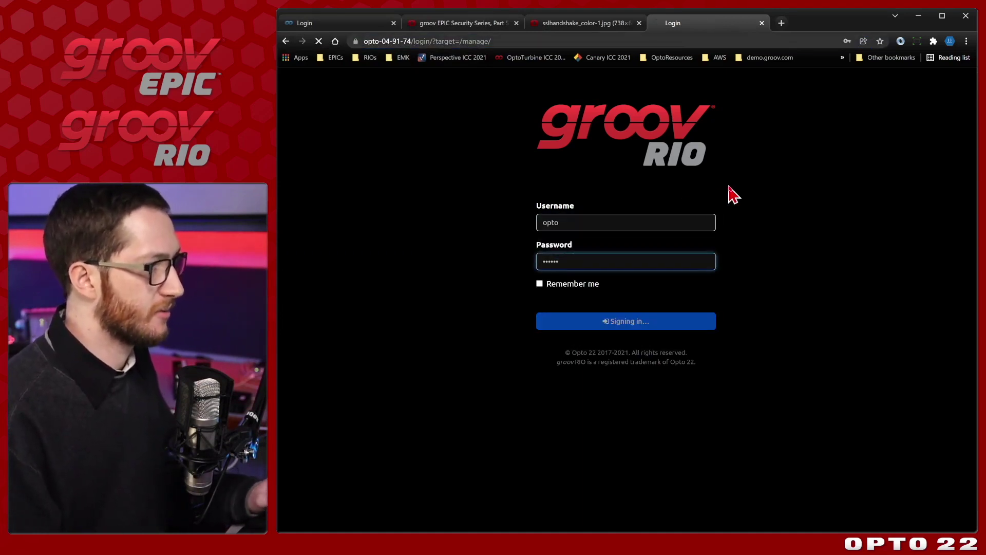